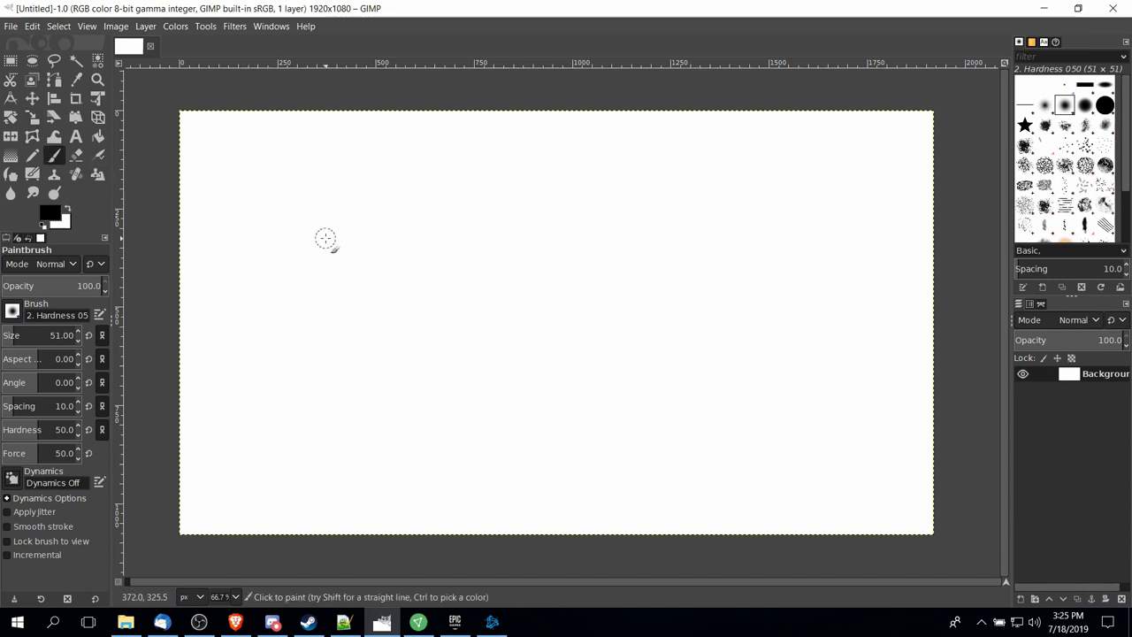
- Paint a freehand S-shaped black stroke on the canvas using the 51 px Hardness 050 brush
mouse_move(277, 249)
mouse_down()
mouse_move(300, 218)
mouse_move(356, 187)
mouse_move(404, 209)
mouse_move(398, 263)
mouse_move(327, 336)
mouse_move(334, 373)
mouse_move(437, 340)
mouse_move(549, 251)
mouse_up()
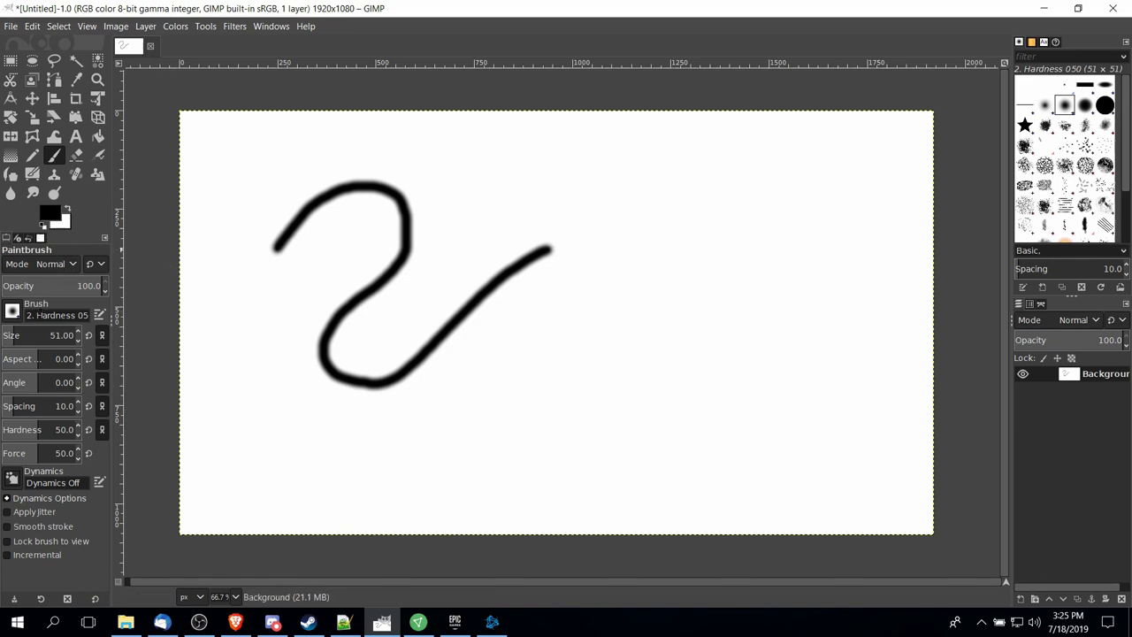
click(12, 311)
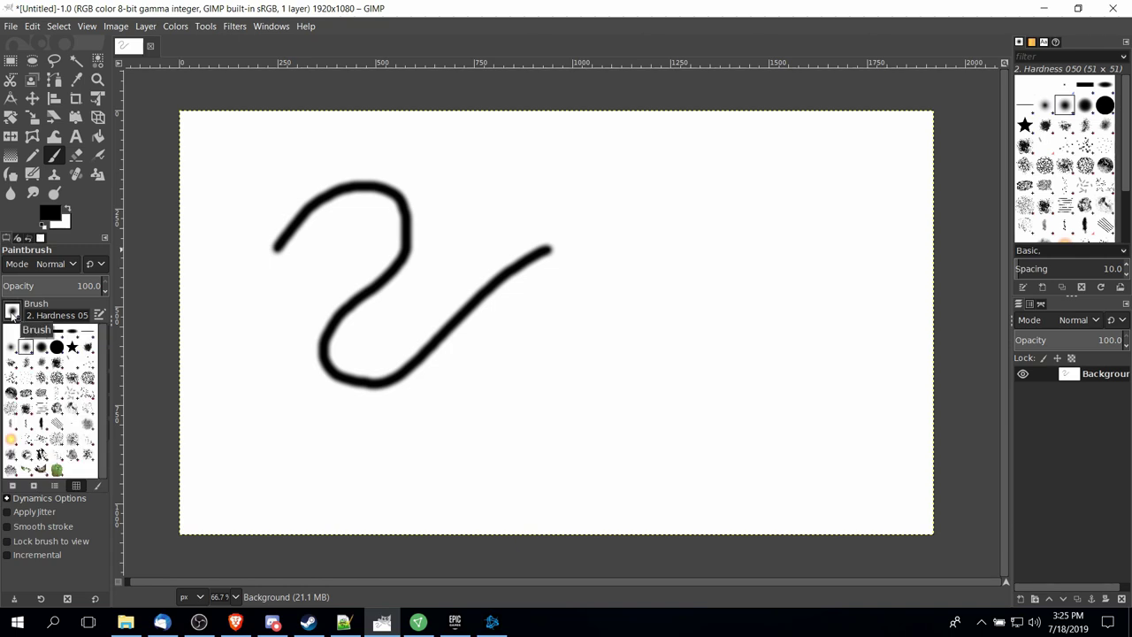
click(12, 311)
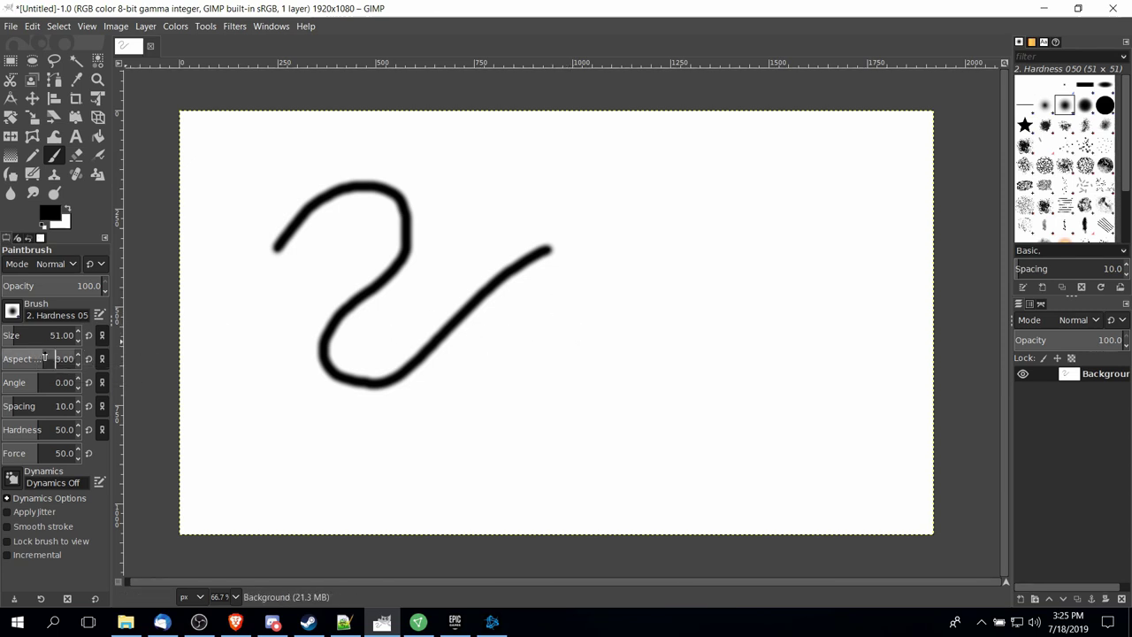
- Paint a thin line with the brush aspect ratio at 7.00 and a shorter one below it at -8.00
drag(464, 366, 783, 344)
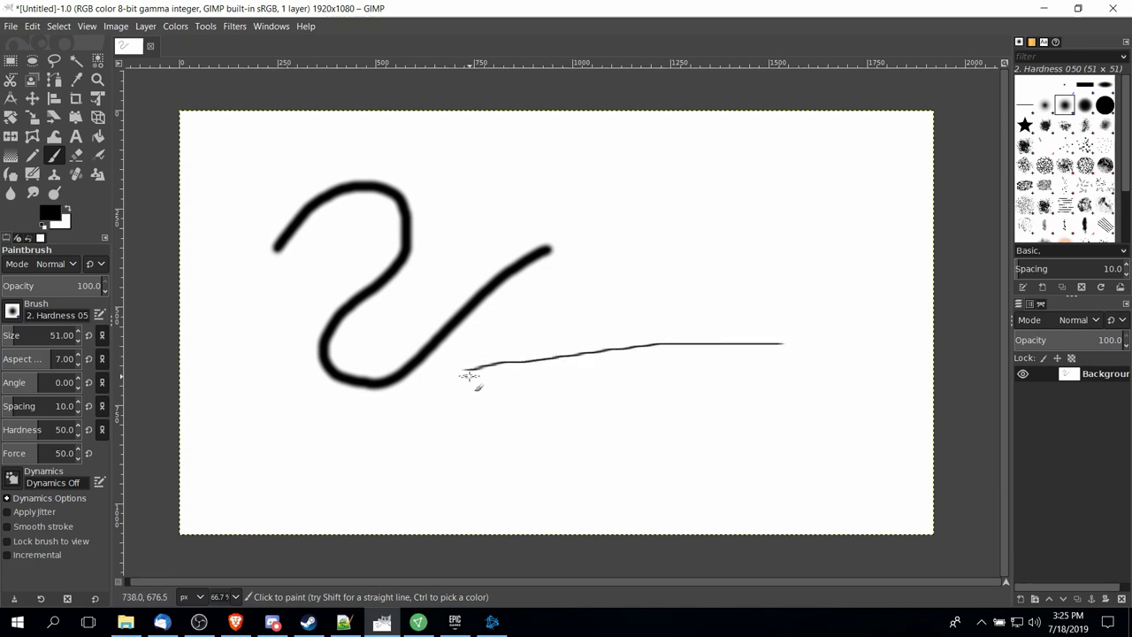
click(24, 358)
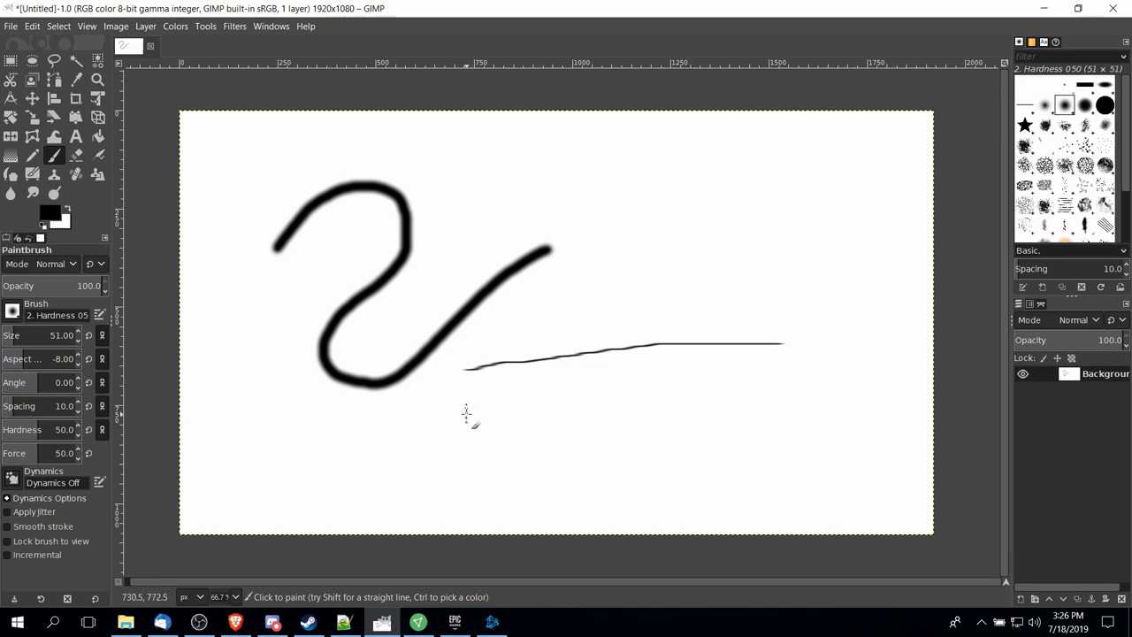
drag(467, 411, 595, 403)
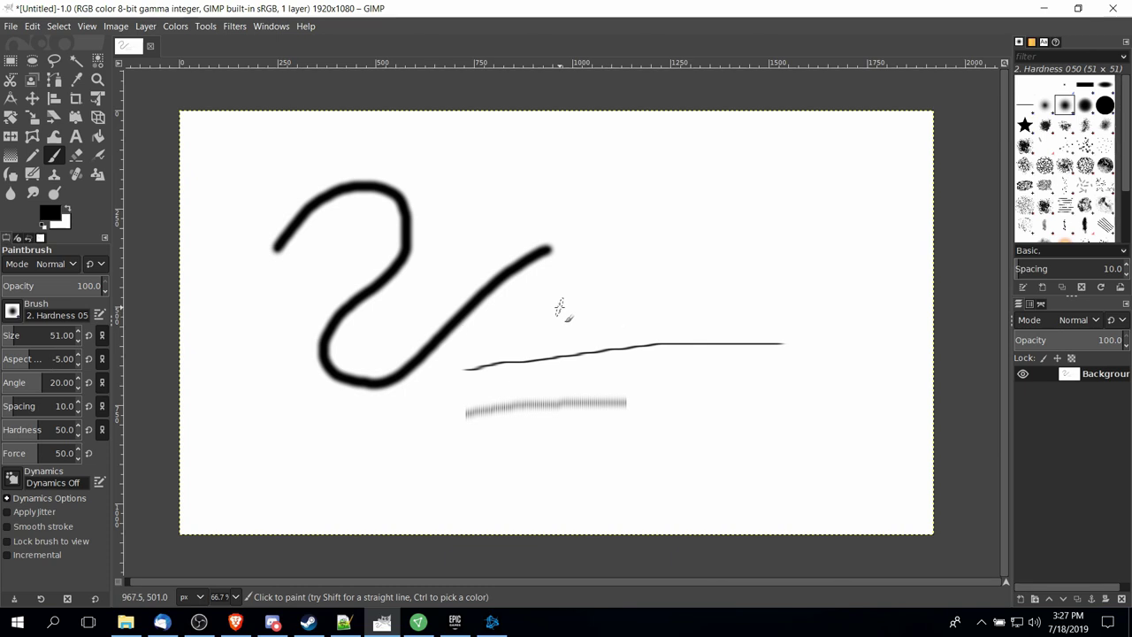
- Paint a curve at aspect ratio -5.00 and angle 20, and an arc above it at aspect ratio 0.00 and angle 38
mouse_move(560, 306)
mouse_down()
mouse_move(619, 262)
mouse_move(686, 256)
mouse_move(686, 296)
mouse_move(663, 320)
mouse_move(775, 316)
mouse_up()
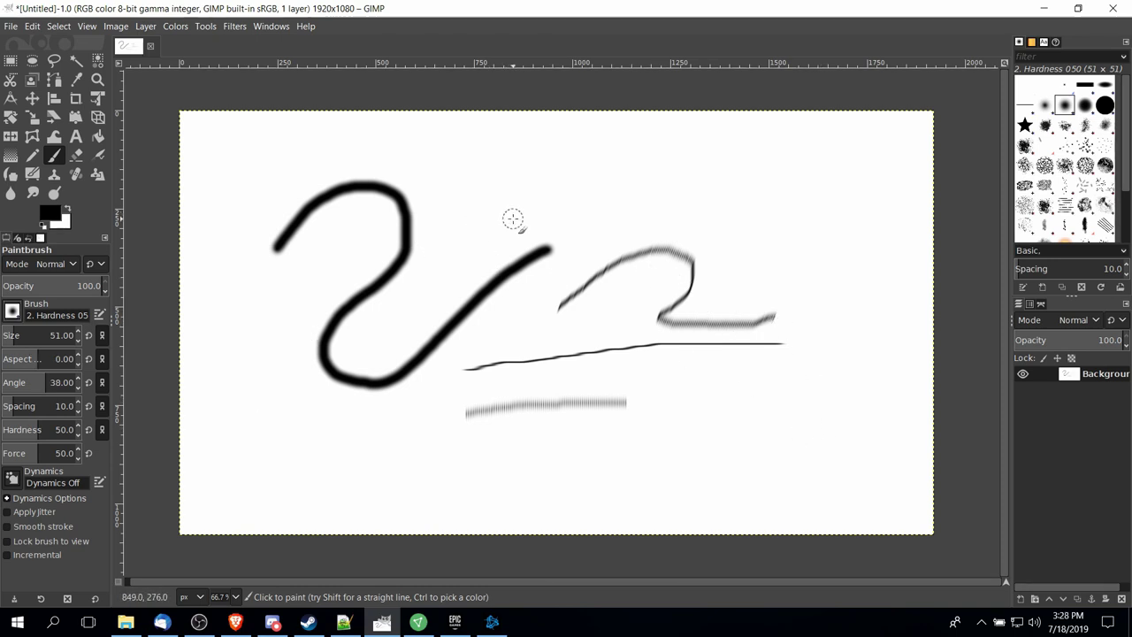
click(12, 311)
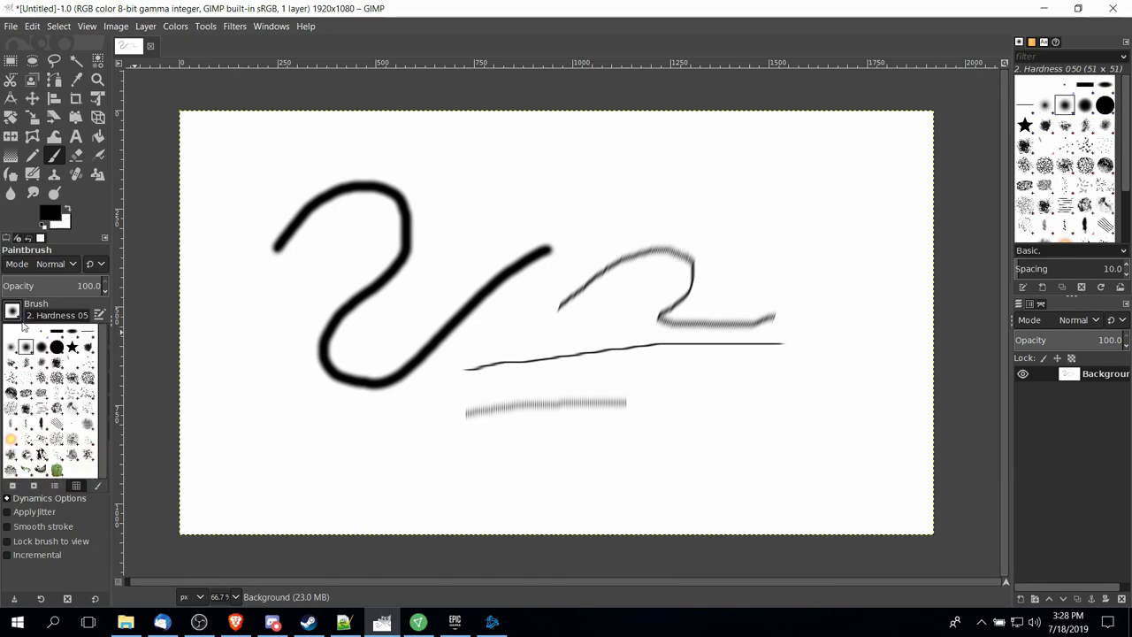
click(566, 200)
drag(580, 241, 706, 276)
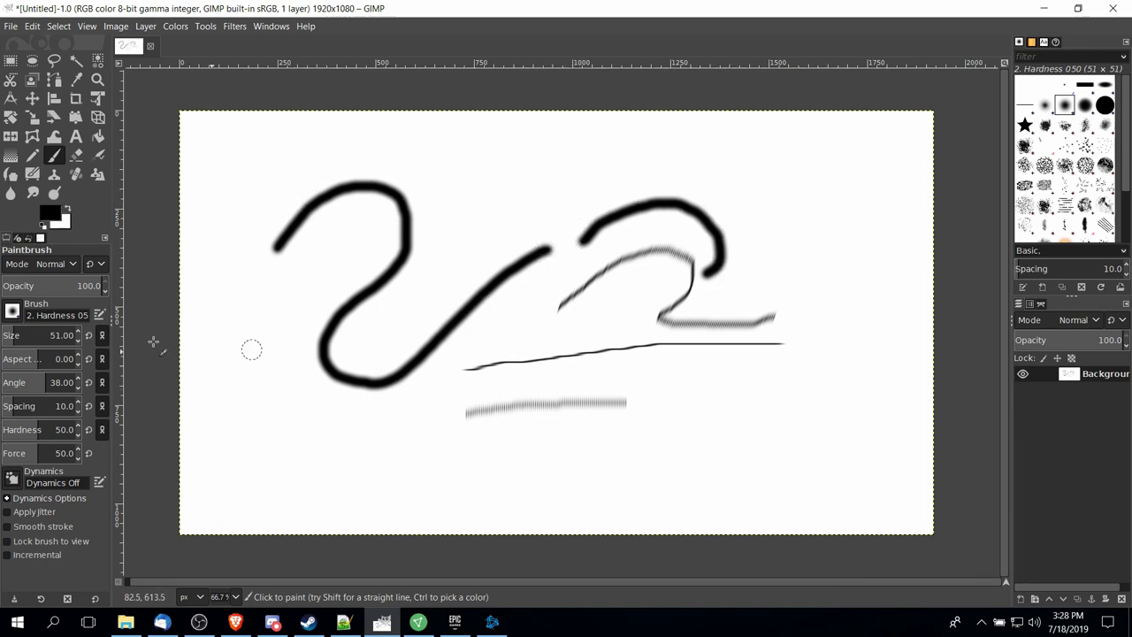
- Choose the Pencil Scratch brush and paint two curved hatched strokes below the S-curve, setting the brush angle to 110
click(14, 314)
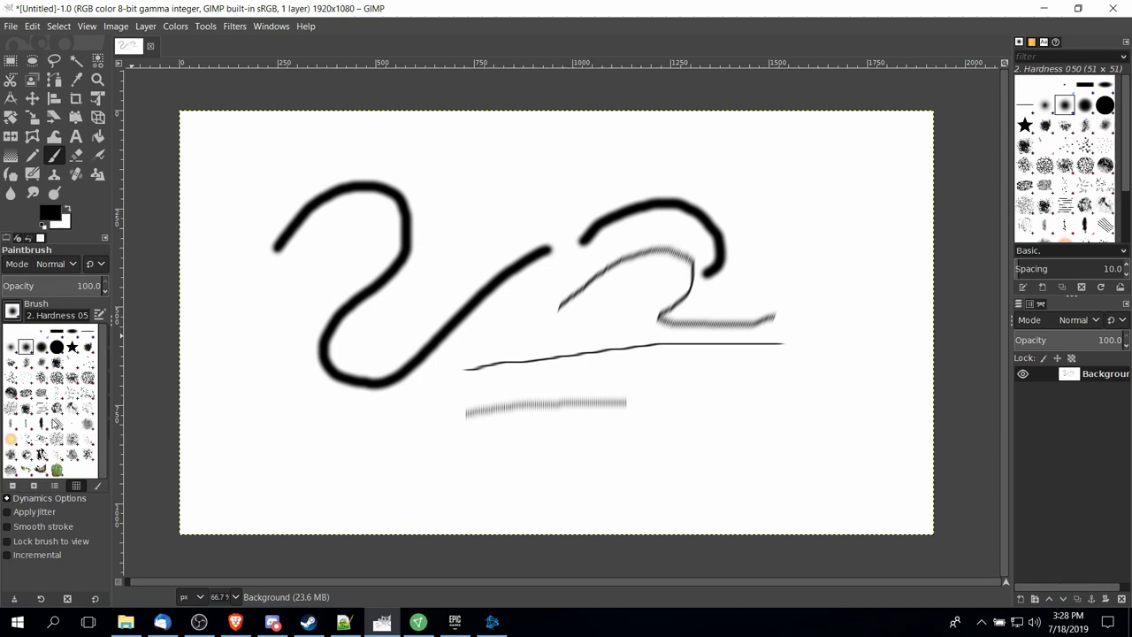
click(54, 420)
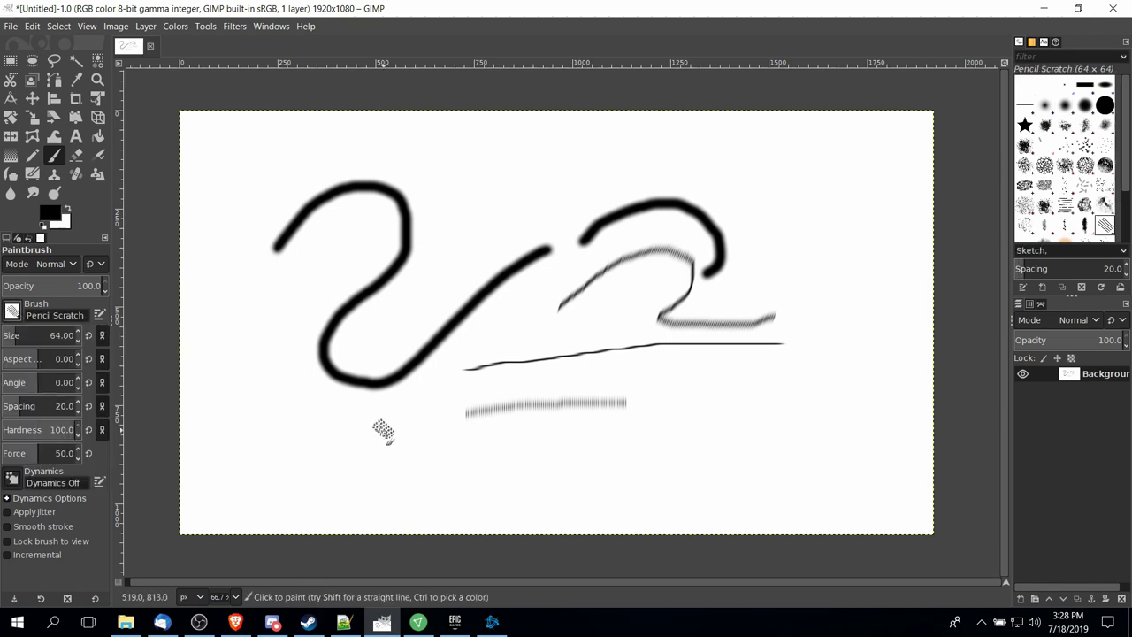
mouse_move(447, 439)
mouse_down()
mouse_move(492, 454)
mouse_move(469, 493)
mouse_up()
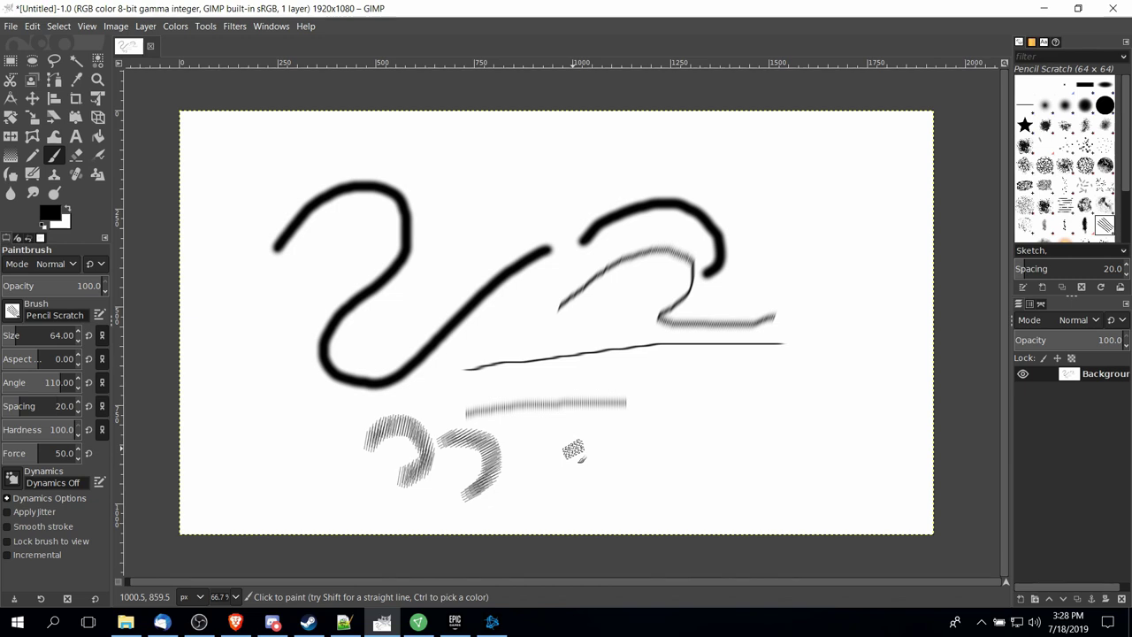
key(ctrl+z)
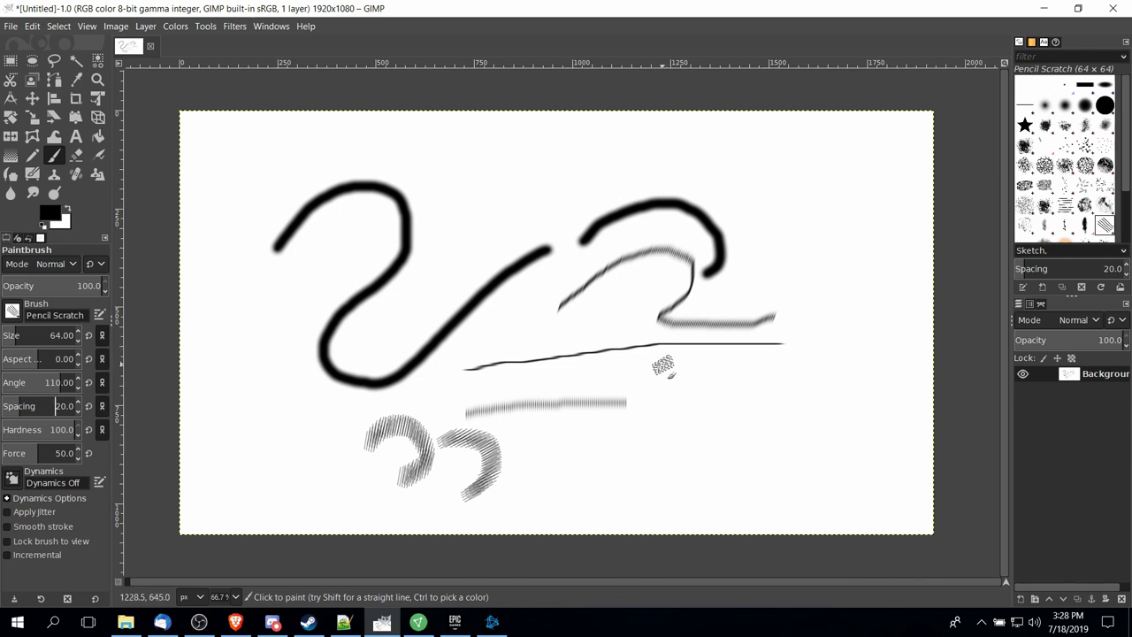
- Paint a wavy stroke with brush spacing at 73, and a long winding stroke across the canvas with spacing at 1
click(40, 405)
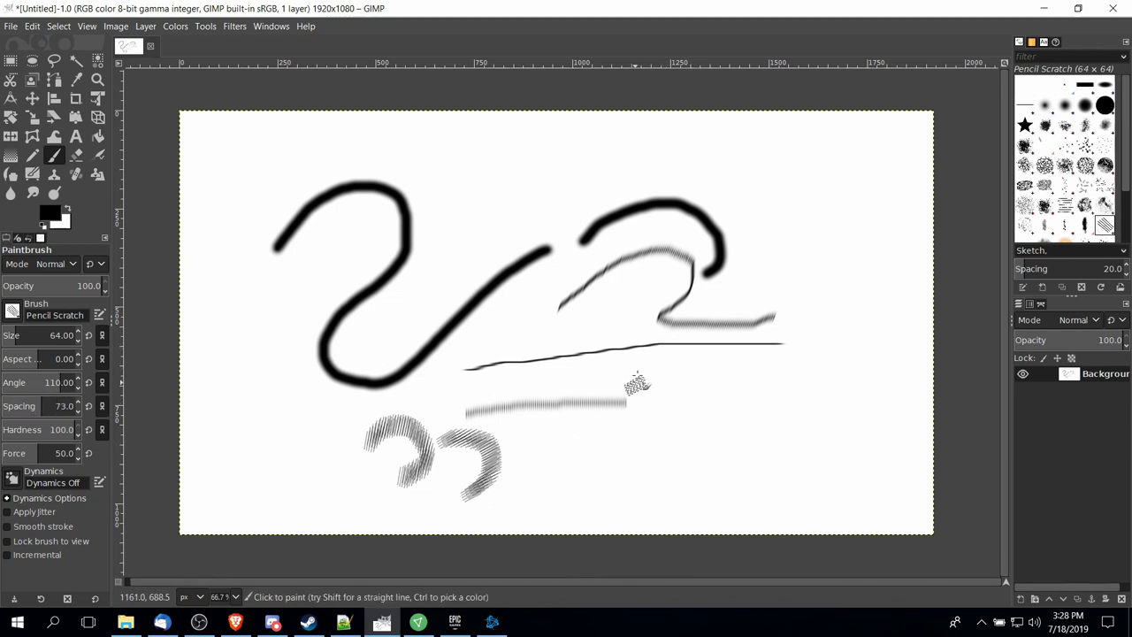
mouse_move(644, 366)
mouse_down()
mouse_move(673, 415)
mouse_move(634, 483)
mouse_move(638, 500)
mouse_move(665, 510)
mouse_move(701, 496)
mouse_move(755, 431)
mouse_move(791, 448)
mouse_move(799, 505)
mouse_move(845, 496)
mouse_up()
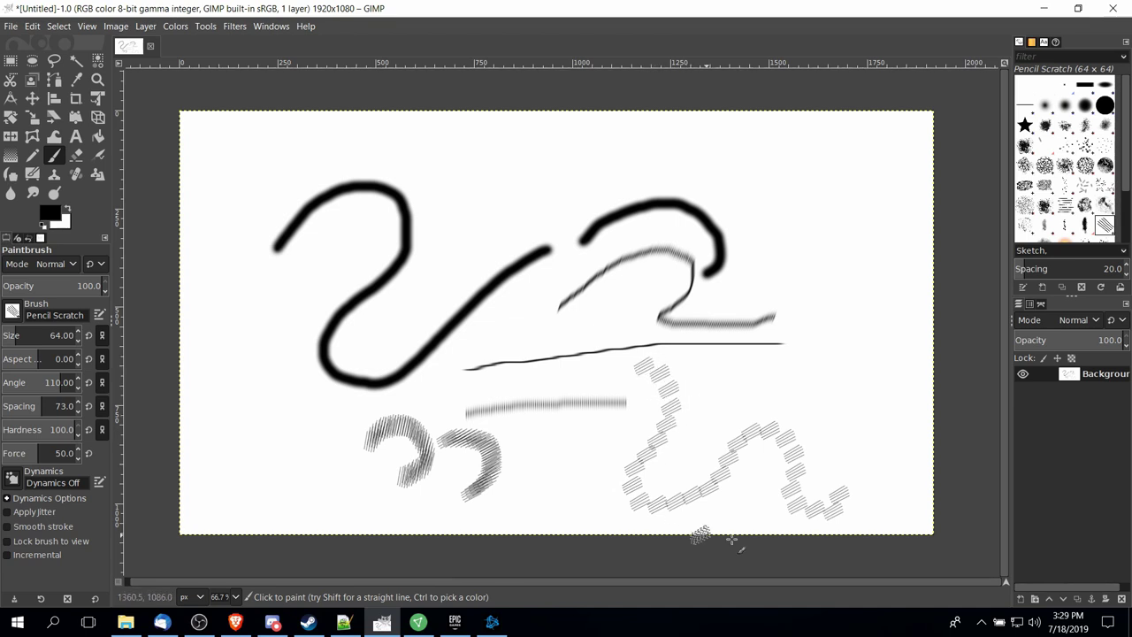
drag(35, 405, 1, 405)
mouse_move(750, 140)
mouse_down()
mouse_move(786, 172)
mouse_move(839, 338)
mouse_move(796, 403)
mouse_move(721, 314)
mouse_move(531, 376)
mouse_move(359, 323)
mouse_up()
drag(555, 254, 606, 255)
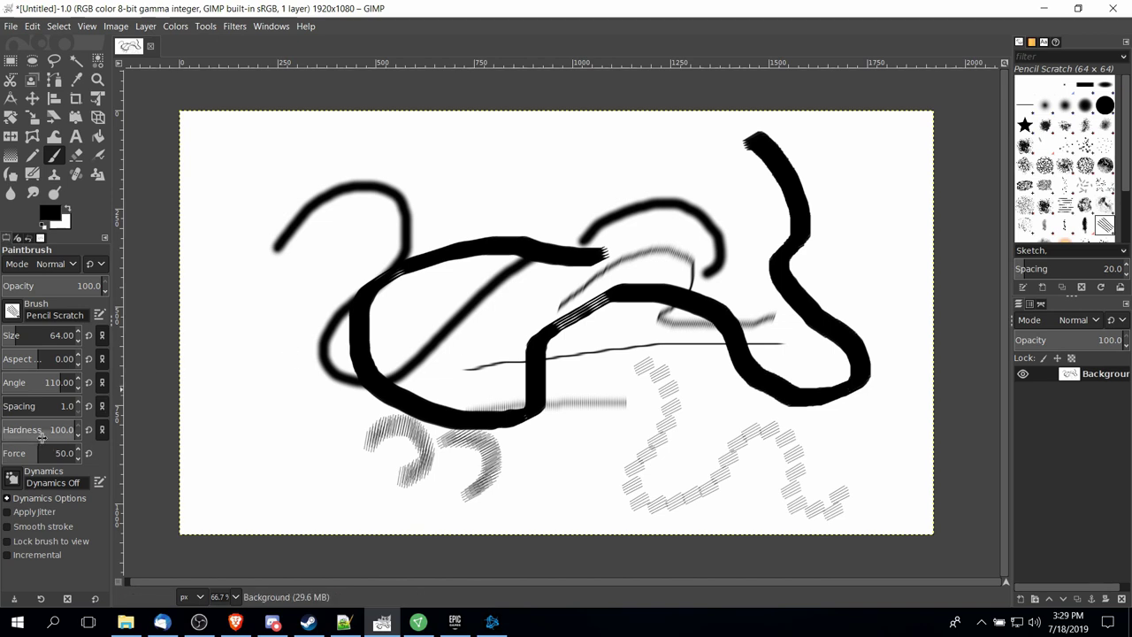
- Set the brush hardness to 34 and paint a short soft test stroke above the thick curve
ctrl+scroll(478, 221, up, 4)
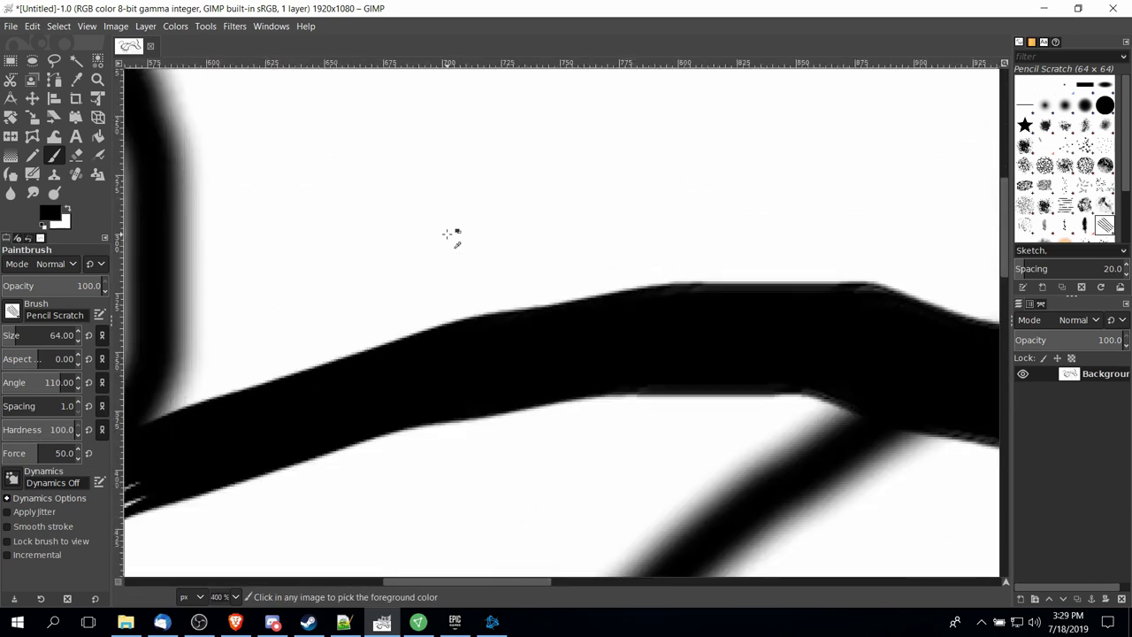
drag(470, 258, 623, 232)
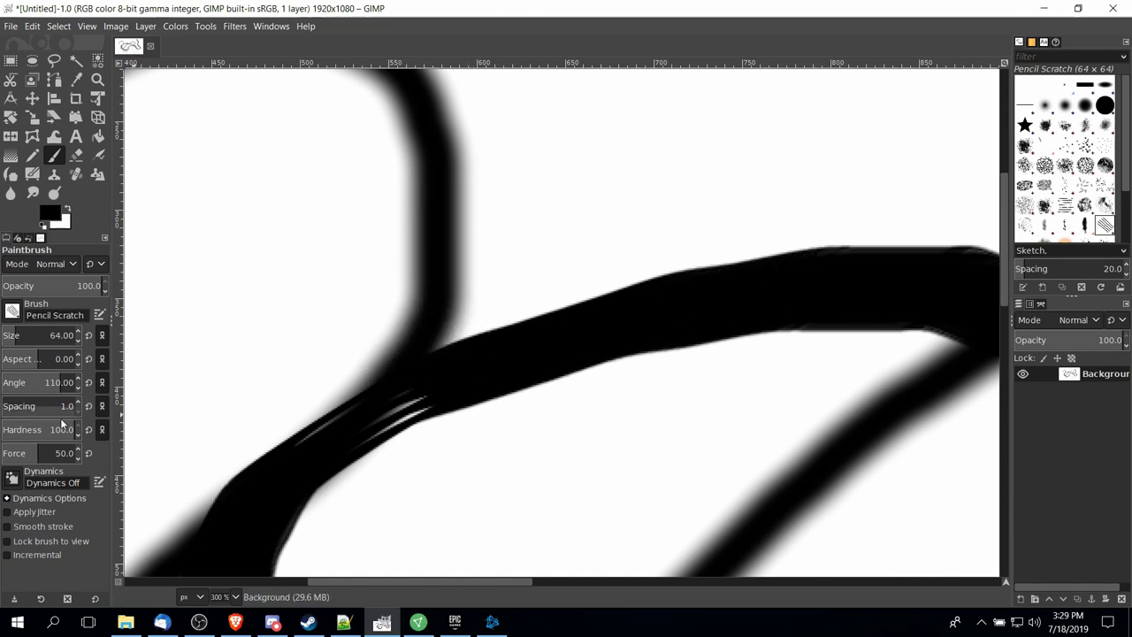
drag(61, 426, 27, 426)
mouse_move(583, 222)
mouse_down()
mouse_move(607, 179)
mouse_move(687, 147)
mouse_move(763, 144)
mouse_move(853, 160)
mouse_move(696, 225)
mouse_up()
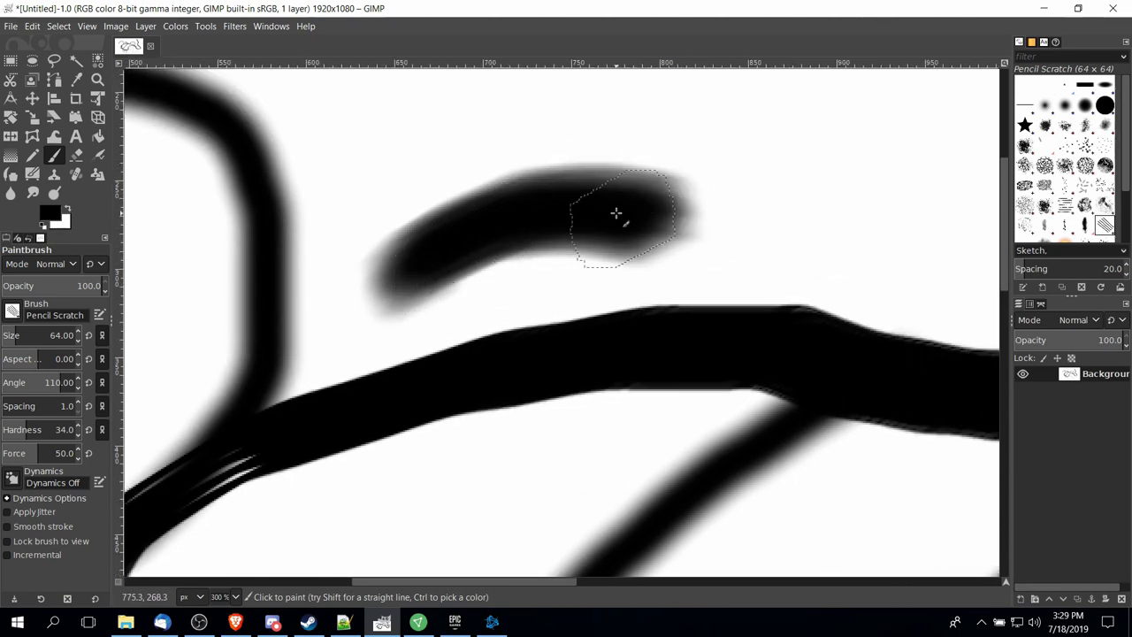
scroll(718, 239, down, 2)
drag(747, 217, 621, 284)
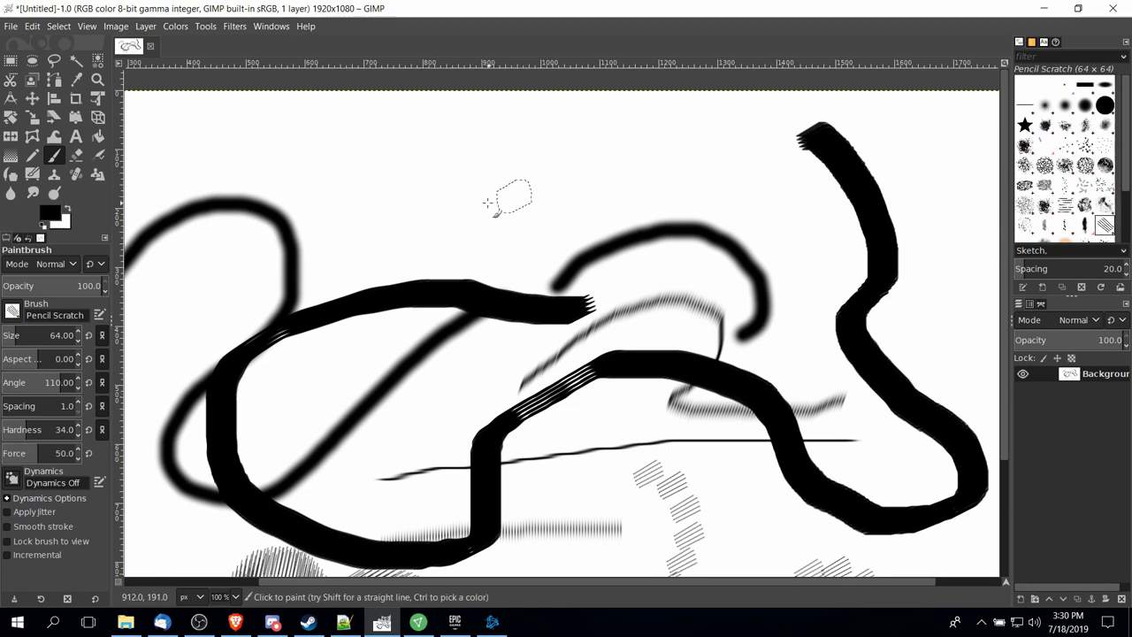
- Paint one stroke with brush force at 22 near the canvas's upper edge and another below it with force at 69
drag(39, 453, 14, 456)
mouse_move(354, 228)
mouse_down()
mouse_move(387, 190)
mouse_move(506, 157)
mouse_move(655, 191)
mouse_up()
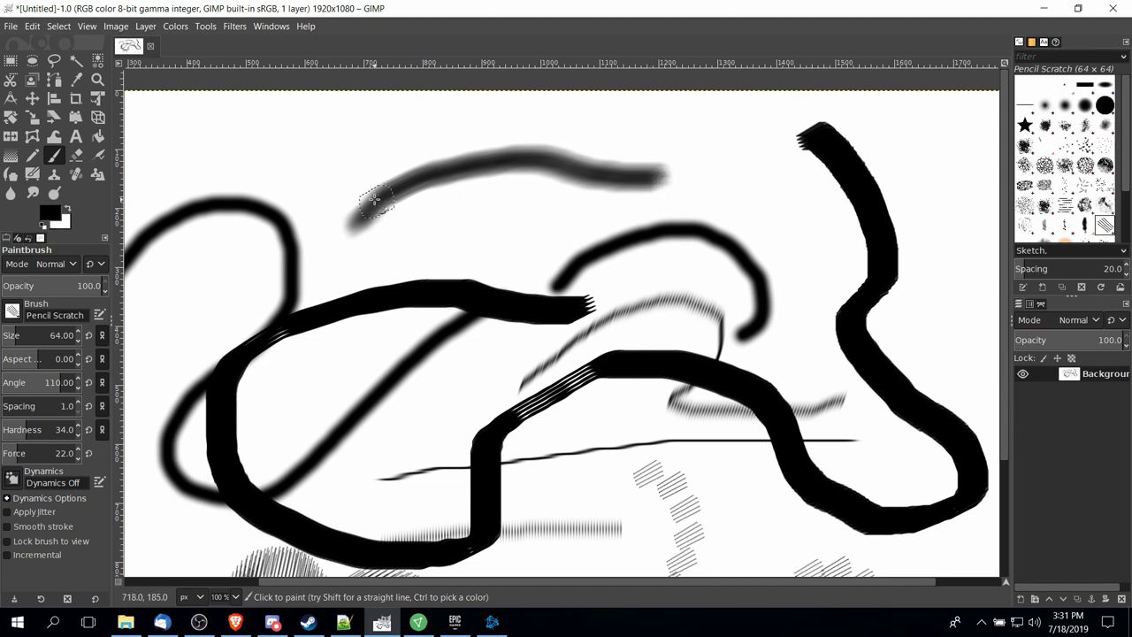
drag(41, 456, 54, 456)
mouse_move(385, 255)
mouse_down()
mouse_move(499, 226)
mouse_move(651, 231)
mouse_move(664, 263)
mouse_up()
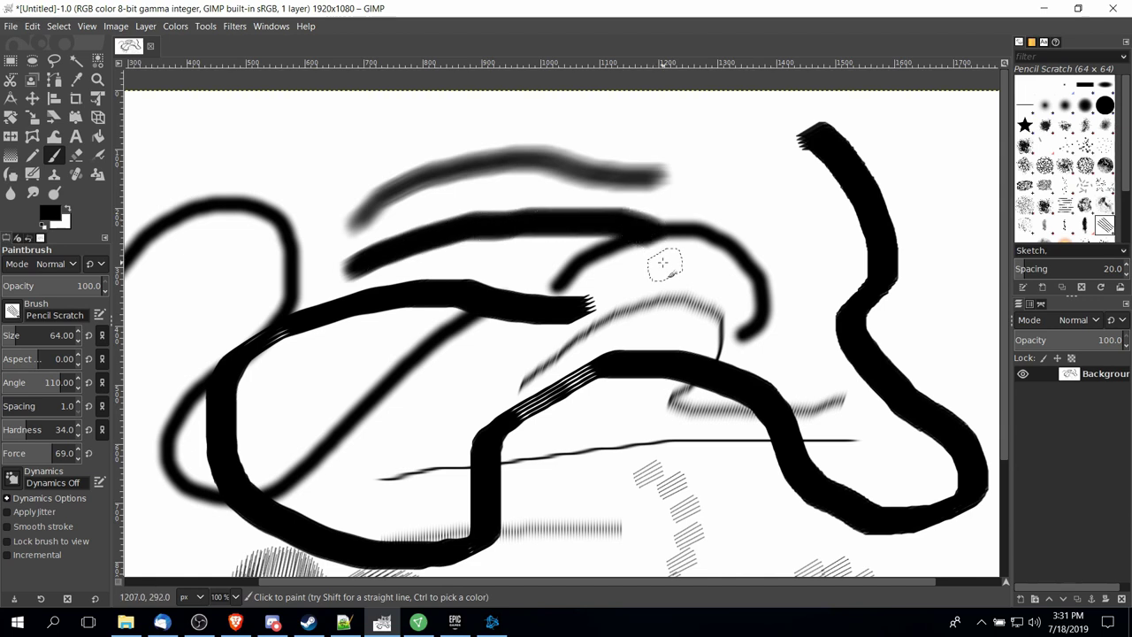
- Set the brush force to 100 and paint a stroke above the other two force samples
key(plus)
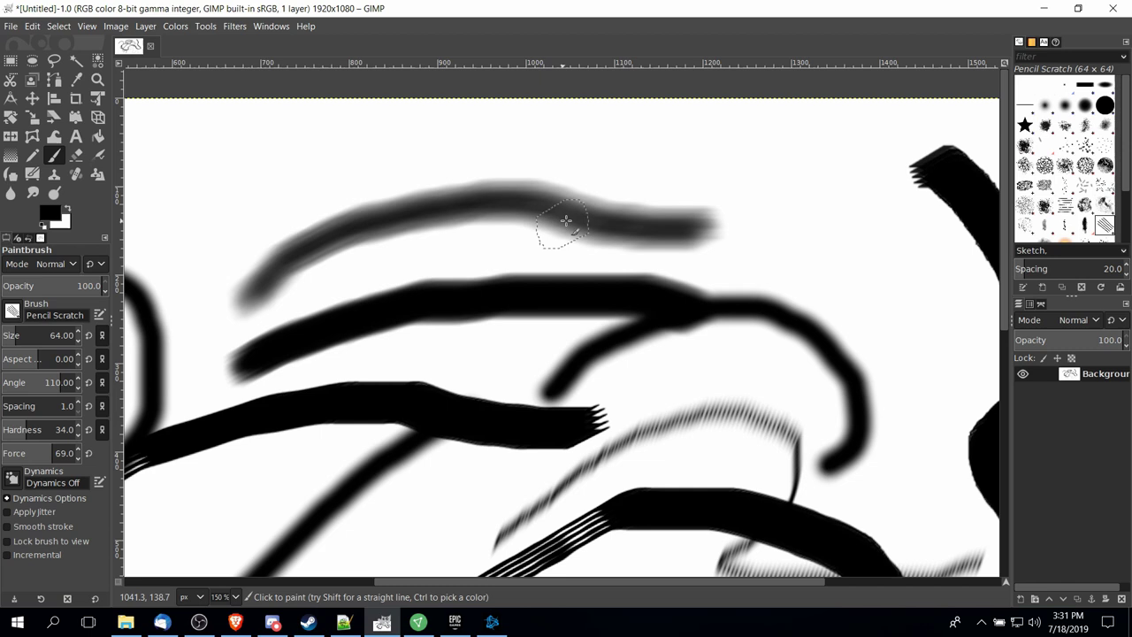
drag(41, 454, 85, 453)
mouse_move(252, 186)
mouse_down()
mouse_move(354, 142)
mouse_move(580, 135)
mouse_move(656, 139)
mouse_move(785, 214)
mouse_up()
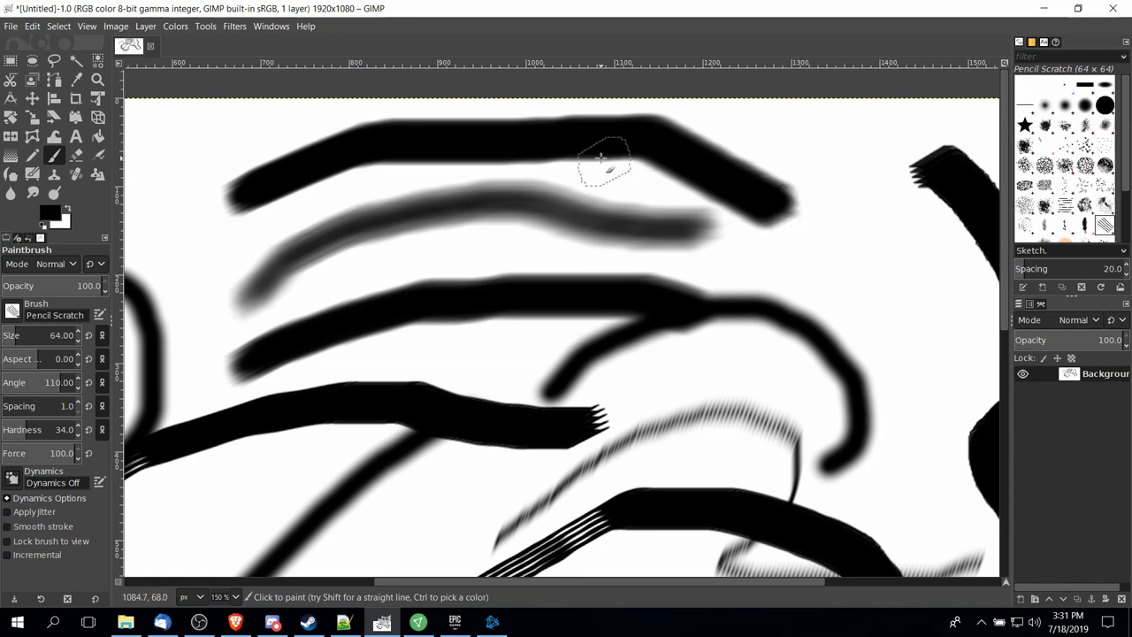
drag(637, 156, 544, 204)
scroll(232, 240, left, 2)
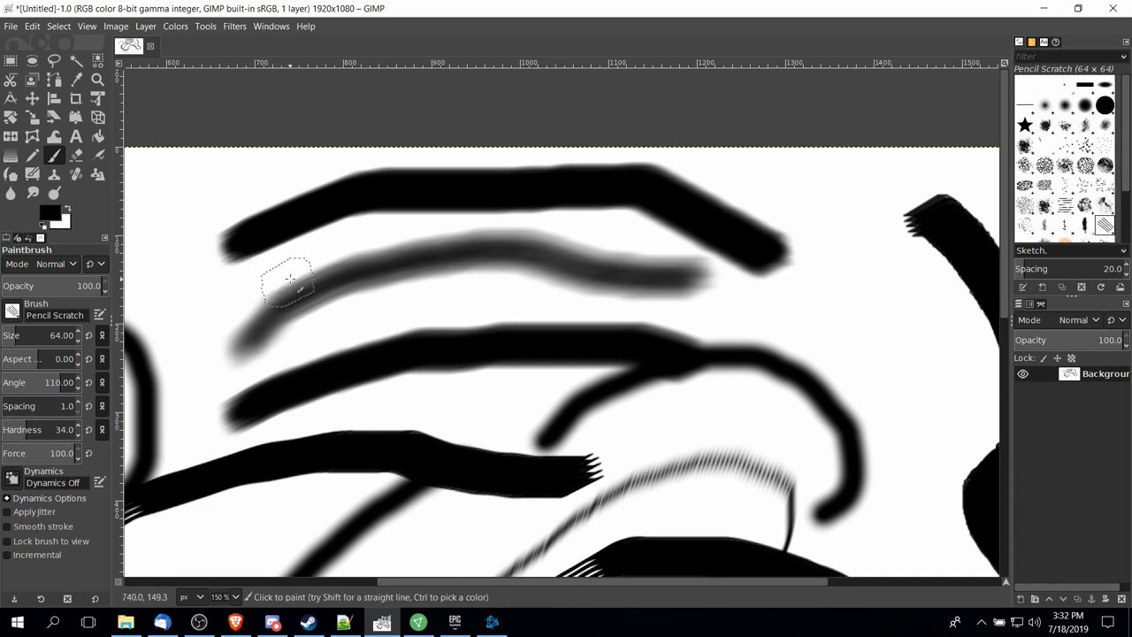
scroll(283, 271, left, 2)
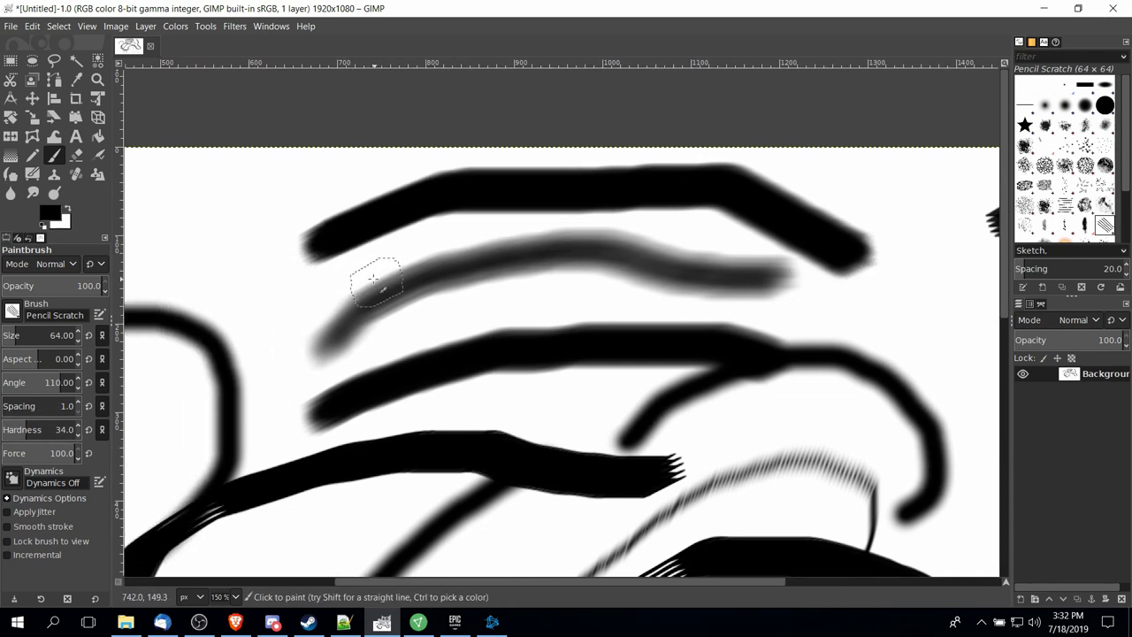
- Set the brush force to 47 and the hardness to 48
click(36, 454)
click(37, 430)
drag(278, 292, 364, 304)
scroll(366, 305, down, 3)
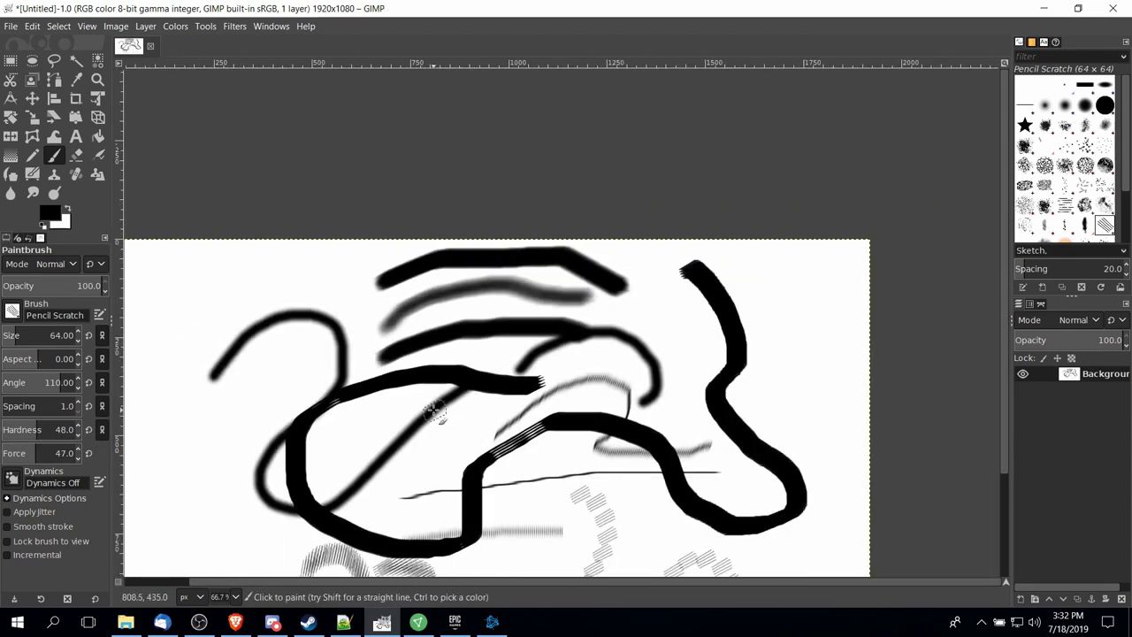
scroll(405, 298, up, 2)
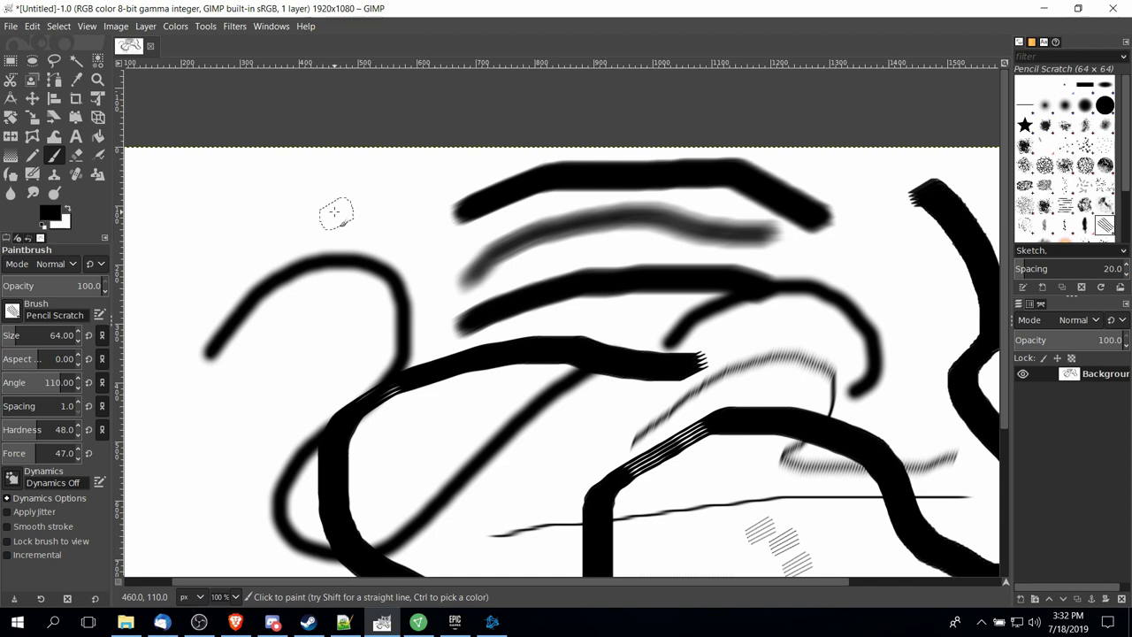
drag(218, 232, 290, 209)
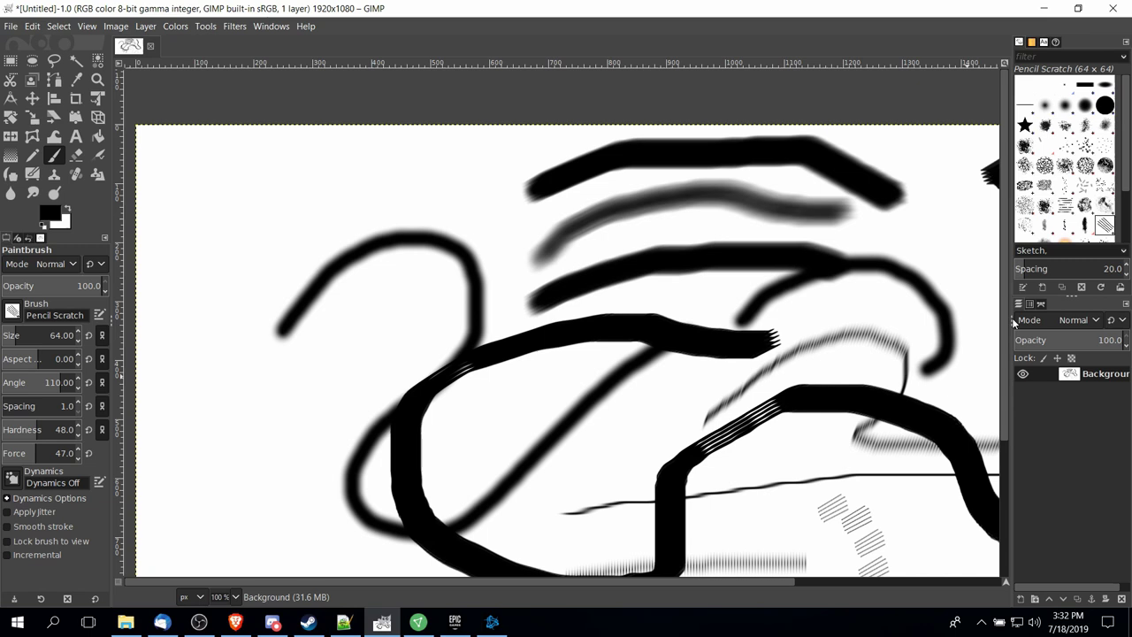
- Widen the dock holding the brushes and layers so its tab names and layer names fit
drag(1013, 323, 936, 327)
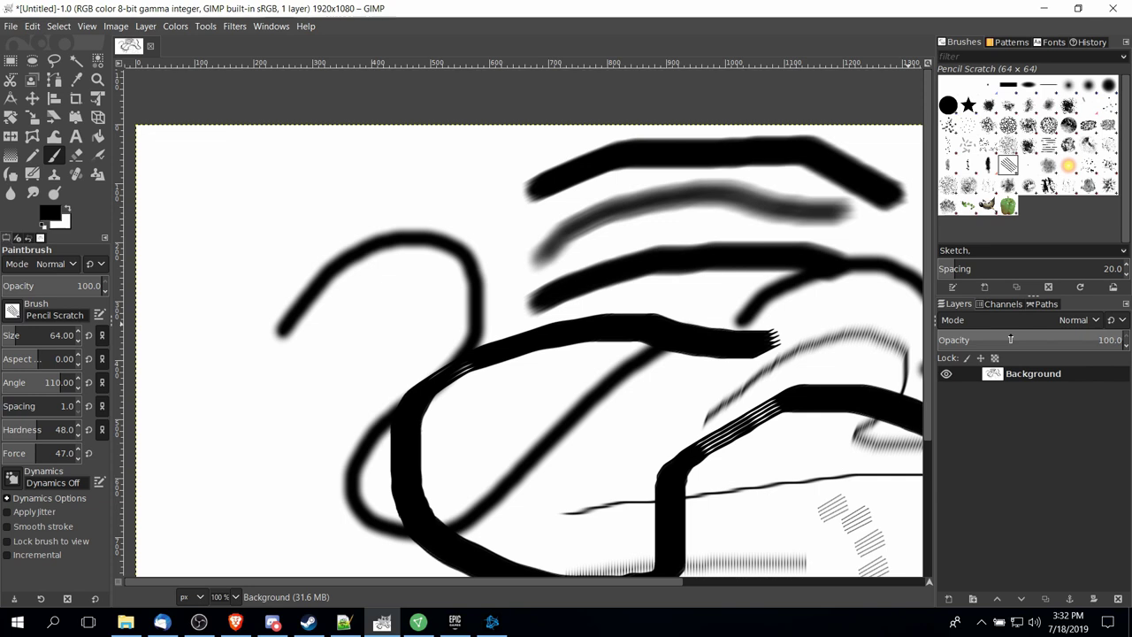
drag(363, 320, 476, 311)
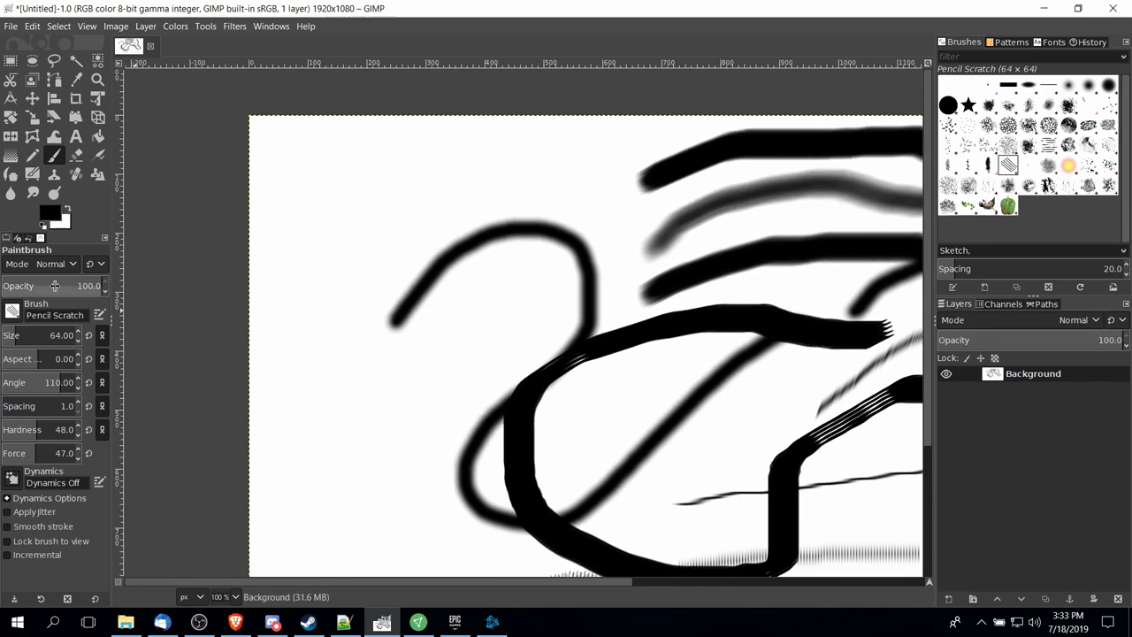
- Reduce the paintbrush opacity to 45.9
drag(54, 286, 48, 286)
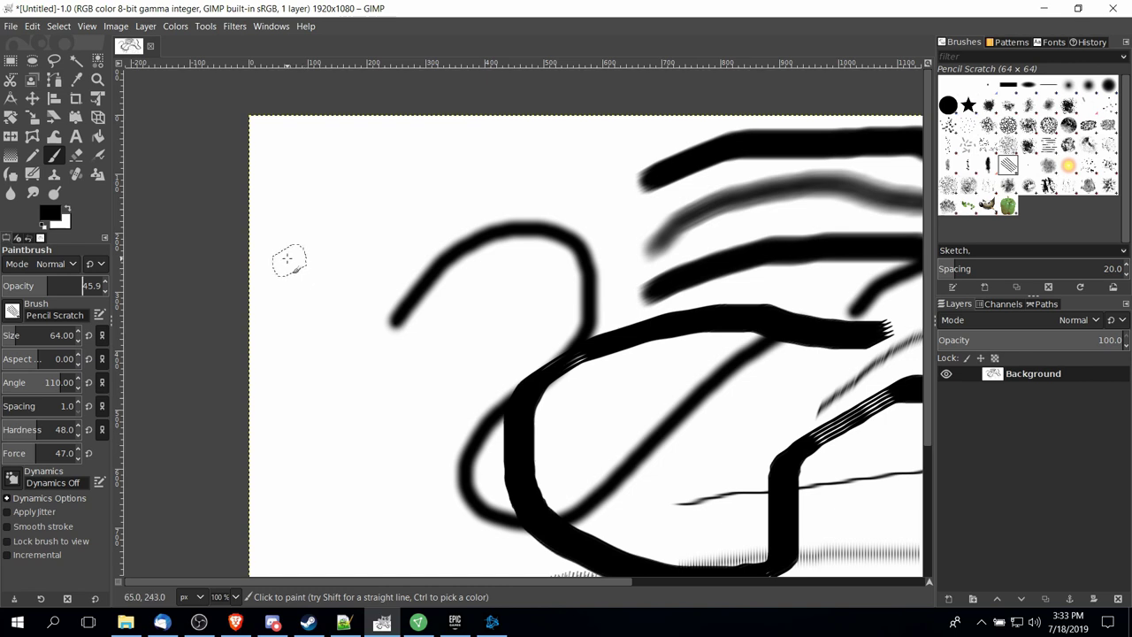
drag(351, 325, 293, 293)
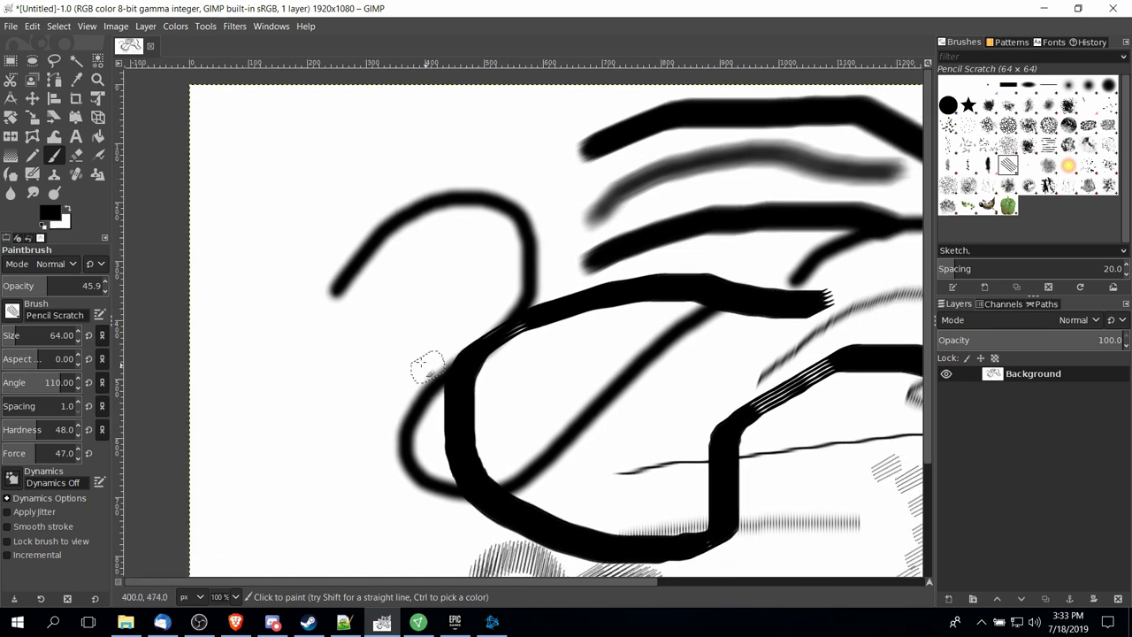
scroll(412, 358, down, 1)
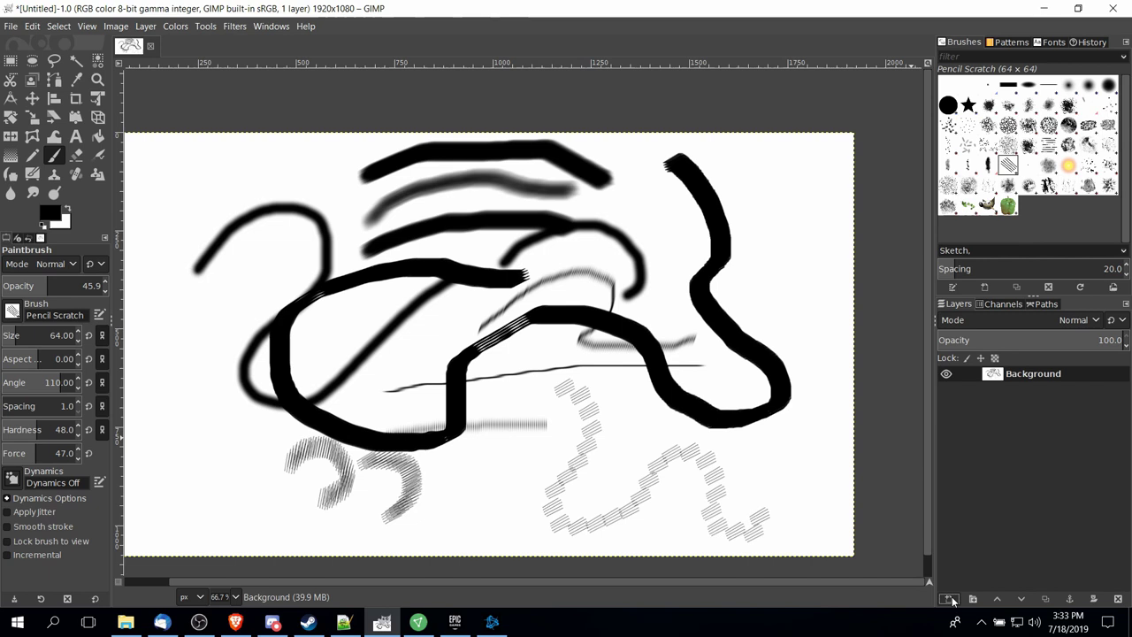
- Create a new layer filled with transparency above the background
click(951, 599)
click(1036, 586)
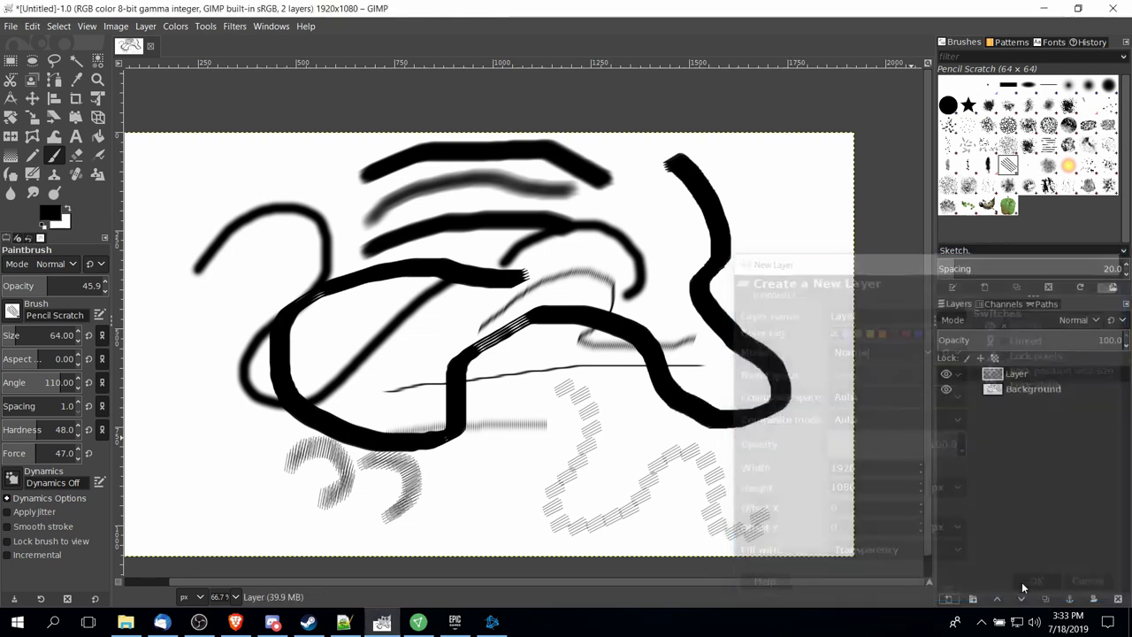
- Set the foreground color to dark red, 9e0000
click(49, 212)
drag(74, 225, 101, 203)
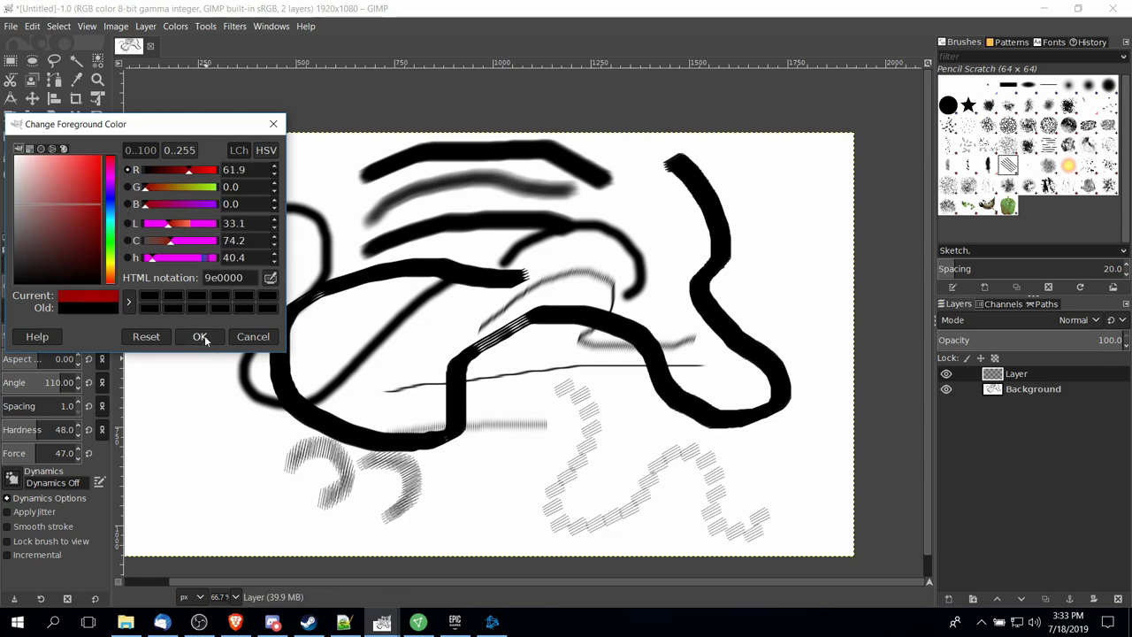
click(199, 337)
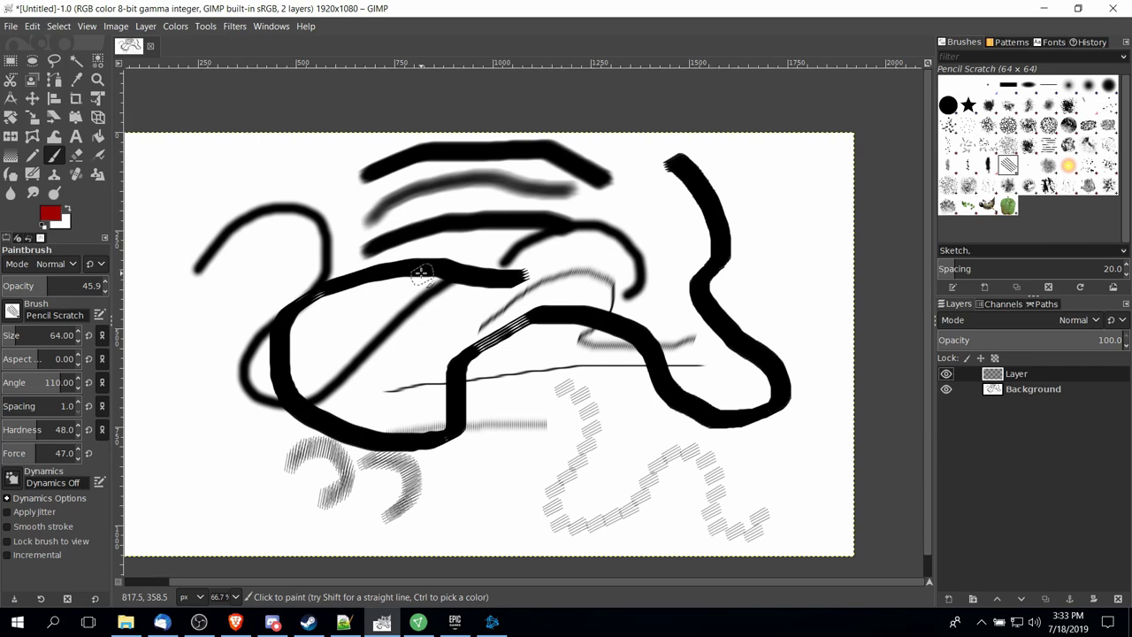
- Paint two translucent red Paintbrush strokes on the new layer, one crossing the thick black loop and one covering the topmost black stroke
scroll(423, 281, up, 1)
drag(370, 309, 471, 336)
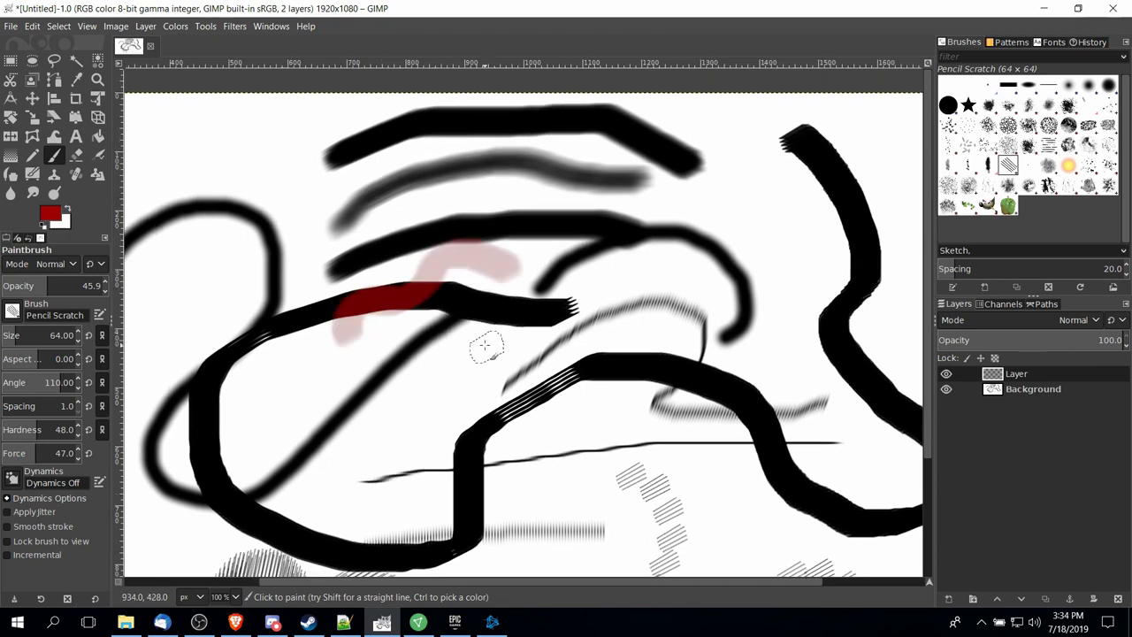
drag(460, 310, 527, 315)
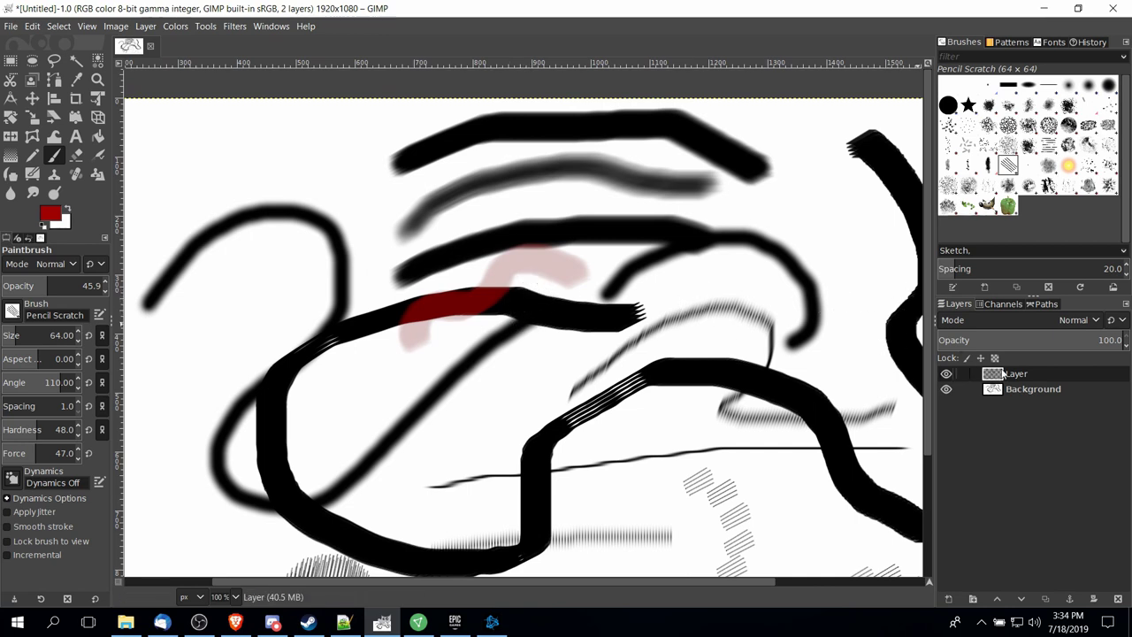
drag(424, 172, 325, 204)
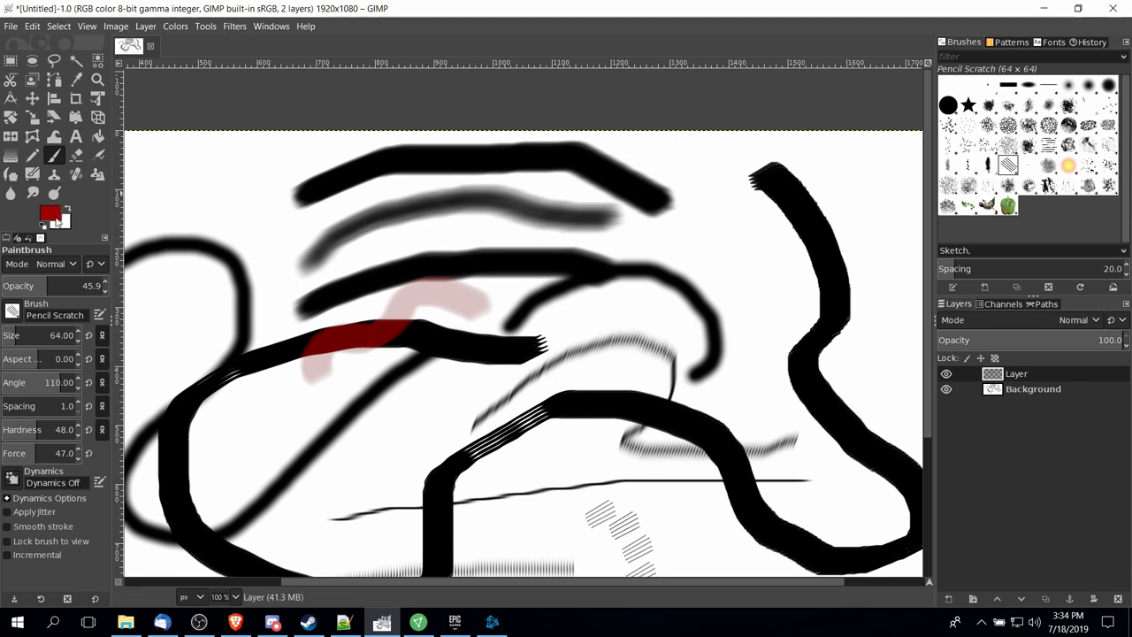
mouse_move(298, 195)
mouse_down()
mouse_move(460, 157)
mouse_move(571, 160)
mouse_move(667, 203)
mouse_up()
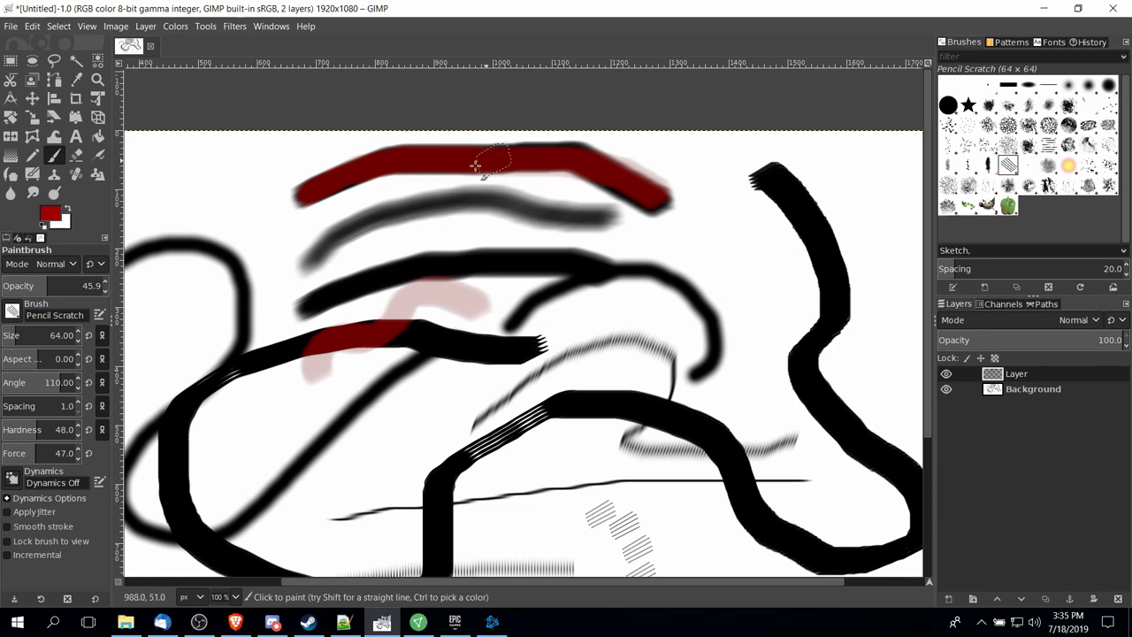
- Raise the paintbrush opacity to 100 and paint red over the third black stroke from the top
drag(32, 287, 107, 287)
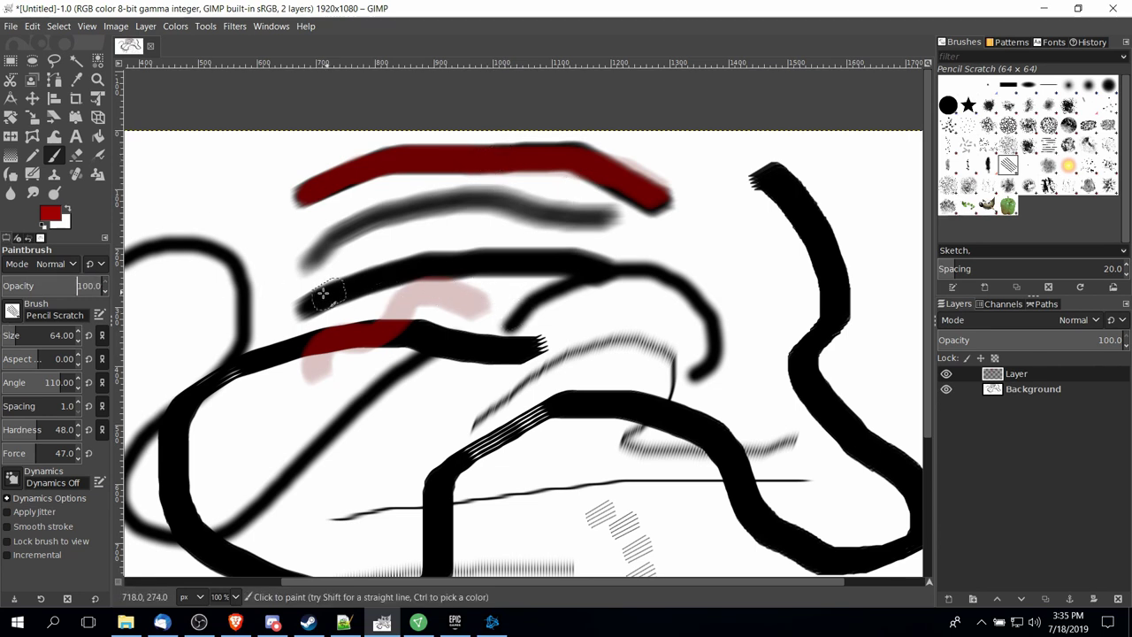
mouse_move(299, 305)
mouse_down()
mouse_move(466, 257)
mouse_move(623, 266)
mouse_up()
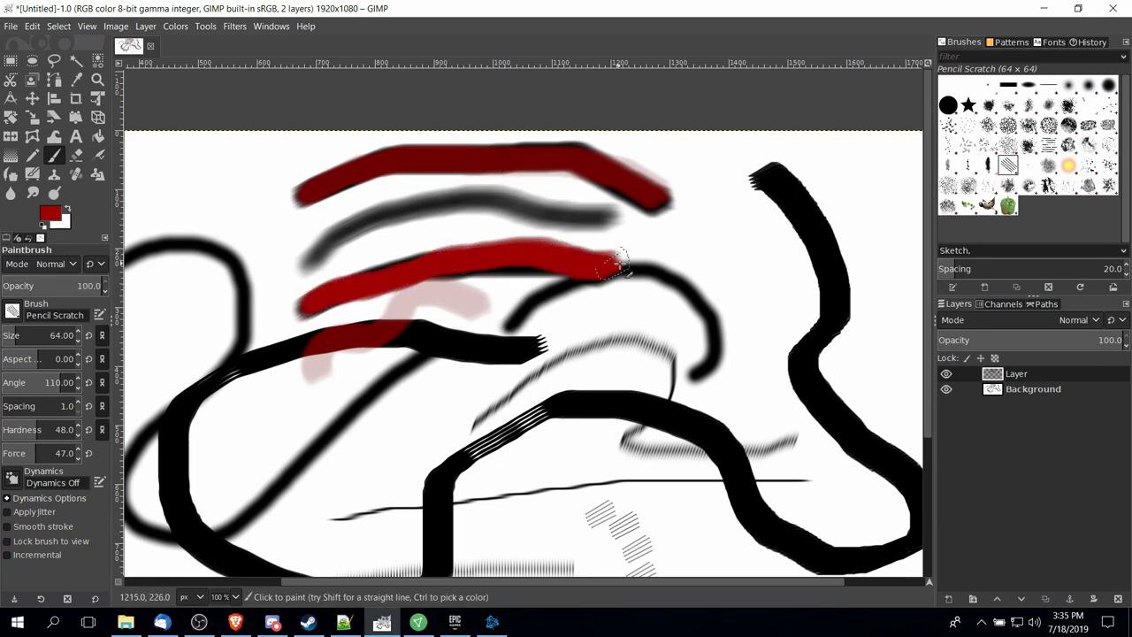
- Toggle the new layer's visibility off and on to compare the red strokes with the black ones beneath
click(948, 374)
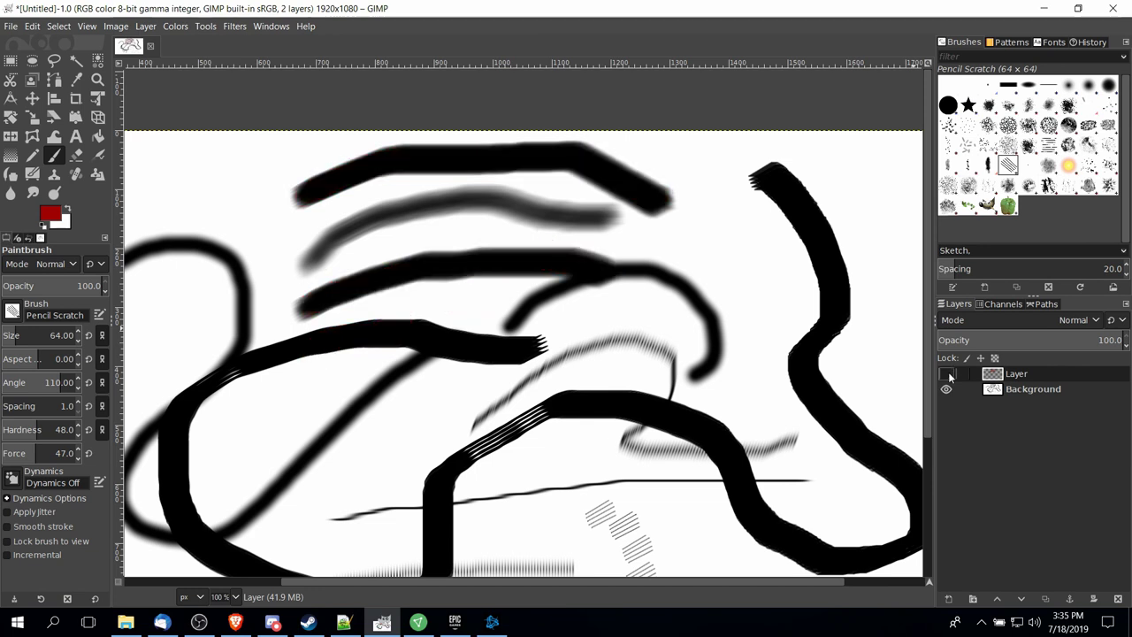
click(949, 373)
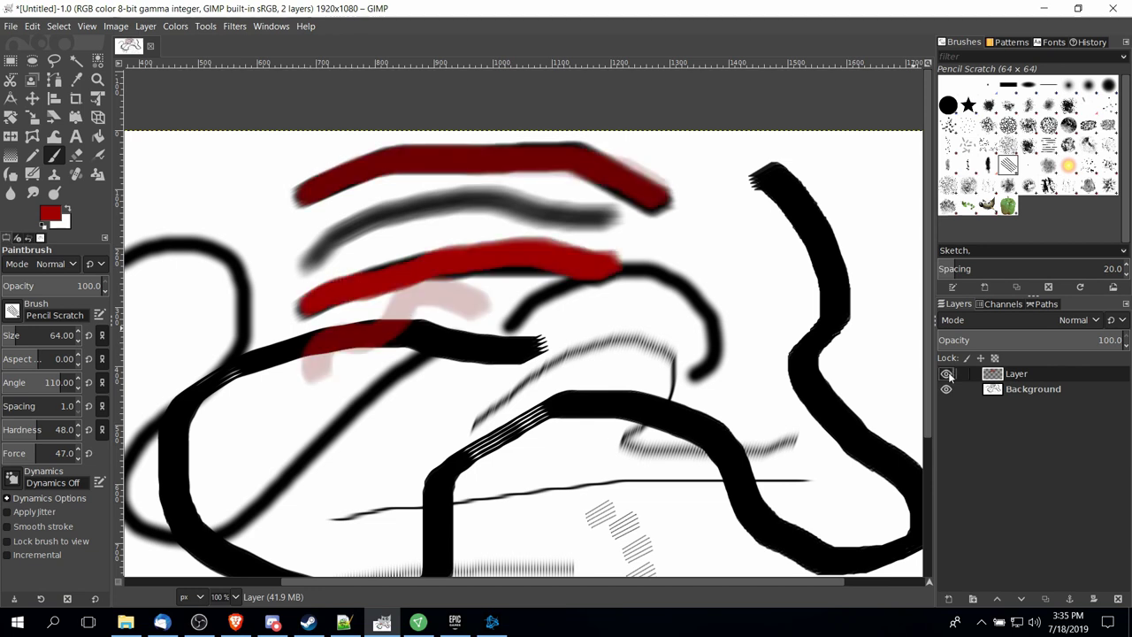
click(948, 373)
click(949, 373)
scroll(481, 215, up, 2)
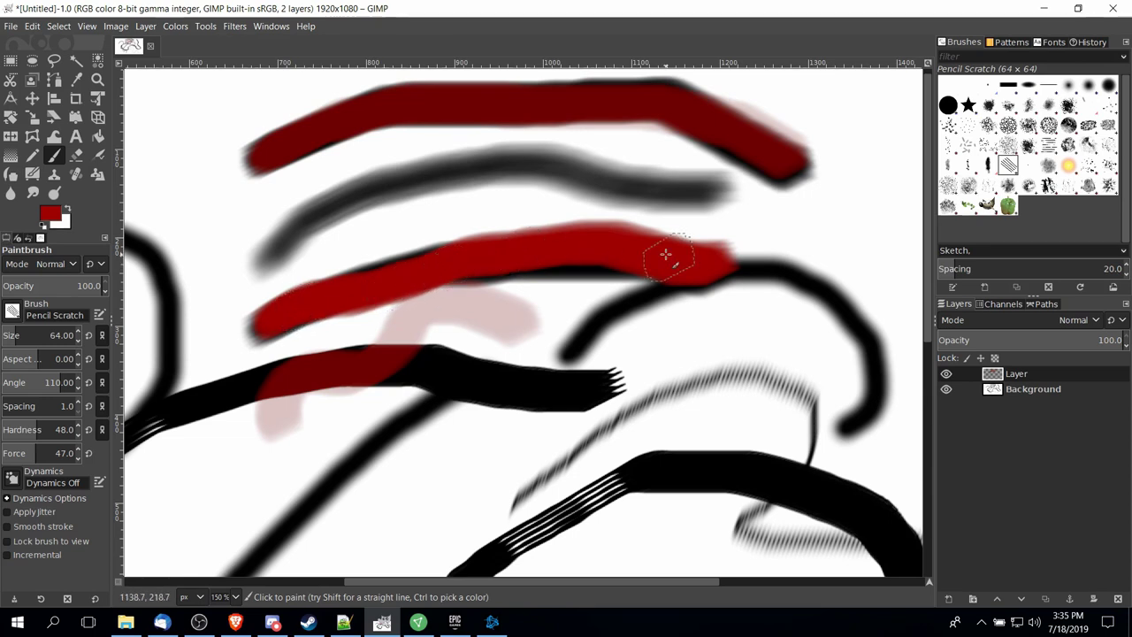
- Switch to the Pencil tool and draw a long vertical red stroke beside the black curves near the canvas's left edge
key(shift+ctrl+j)
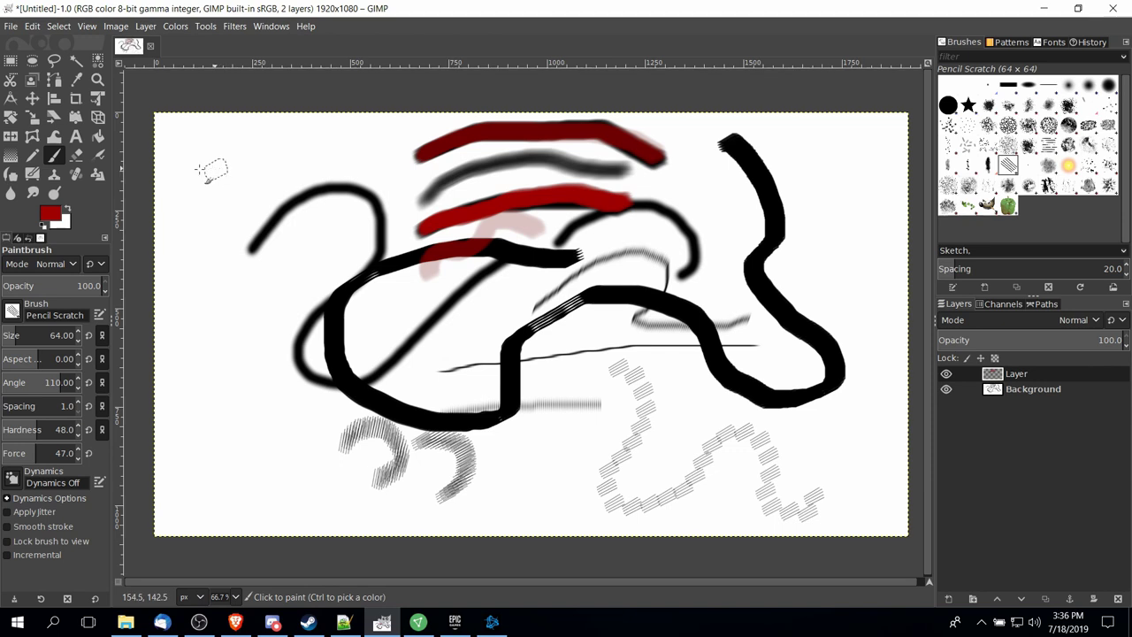
key(n)
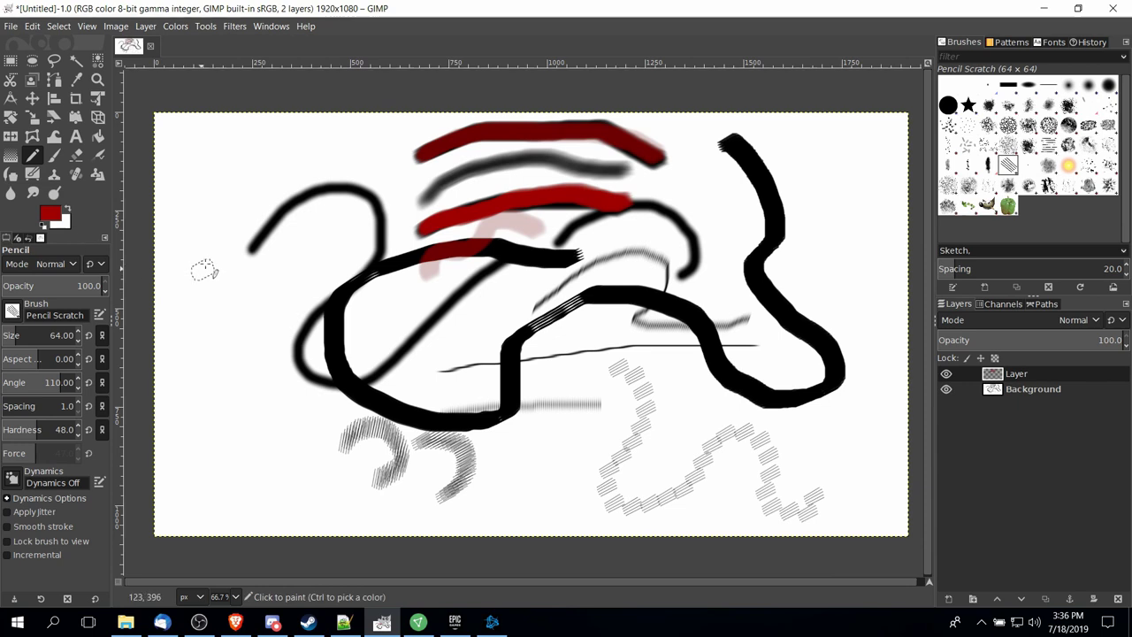
scroll(225, 255, up, 2)
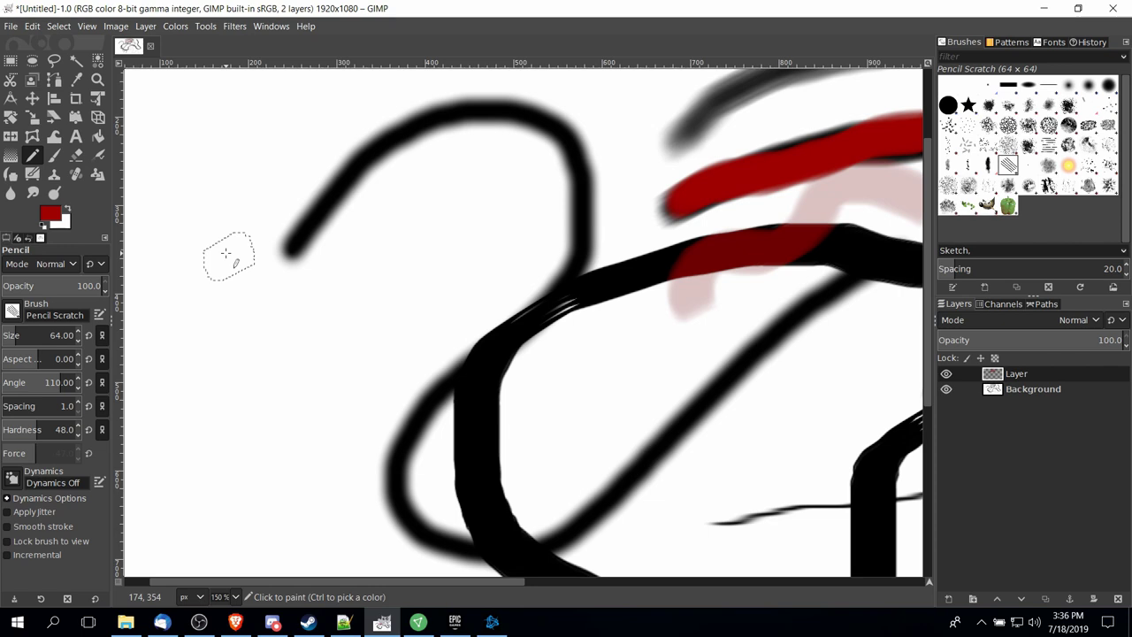
scroll(353, 316, down, 1)
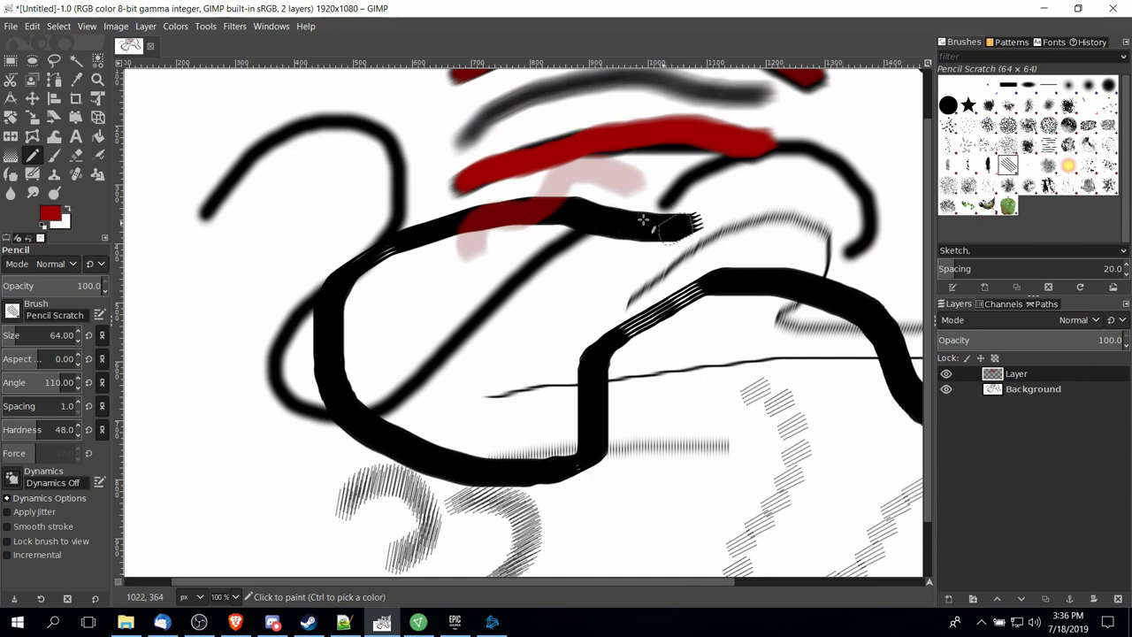
scroll(601, 452, right, 5)
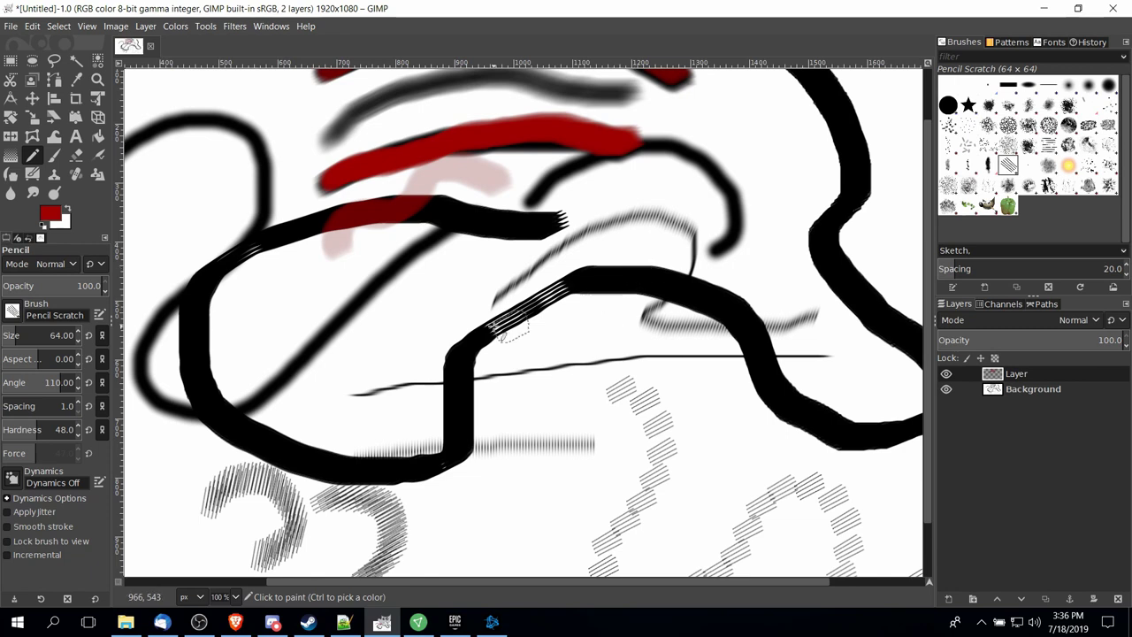
scroll(664, 376, left, 7)
scroll(664, 376, up, 2)
scroll(447, 324, left, 5)
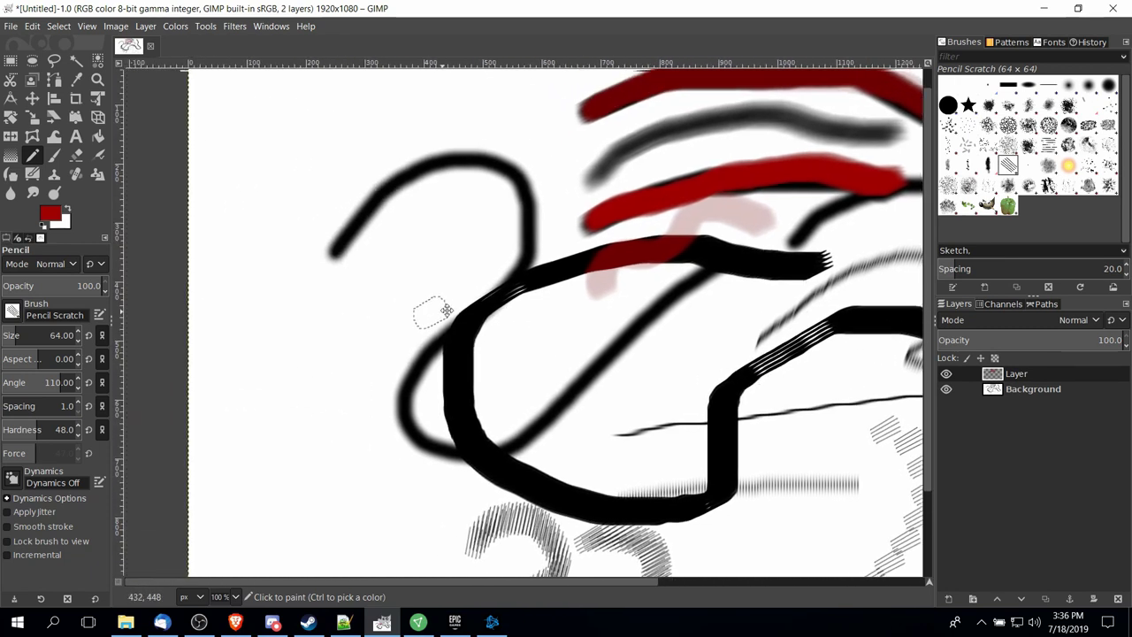
mouse_move(376, 252)
mouse_down()
mouse_move(349, 428)
mouse_move(373, 518)
mouse_up()
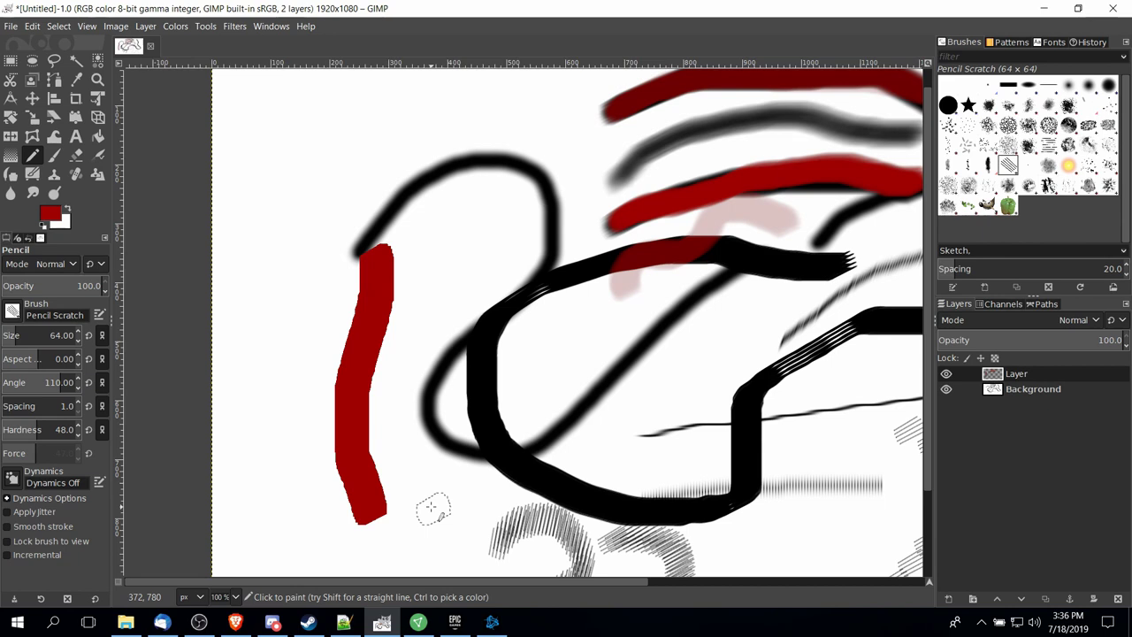
- Examine the edges of the red pencil stroke up close against the soft edges of the paintbrush strokes
scroll(410, 215, up, 1)
scroll(394, 345, up, 1)
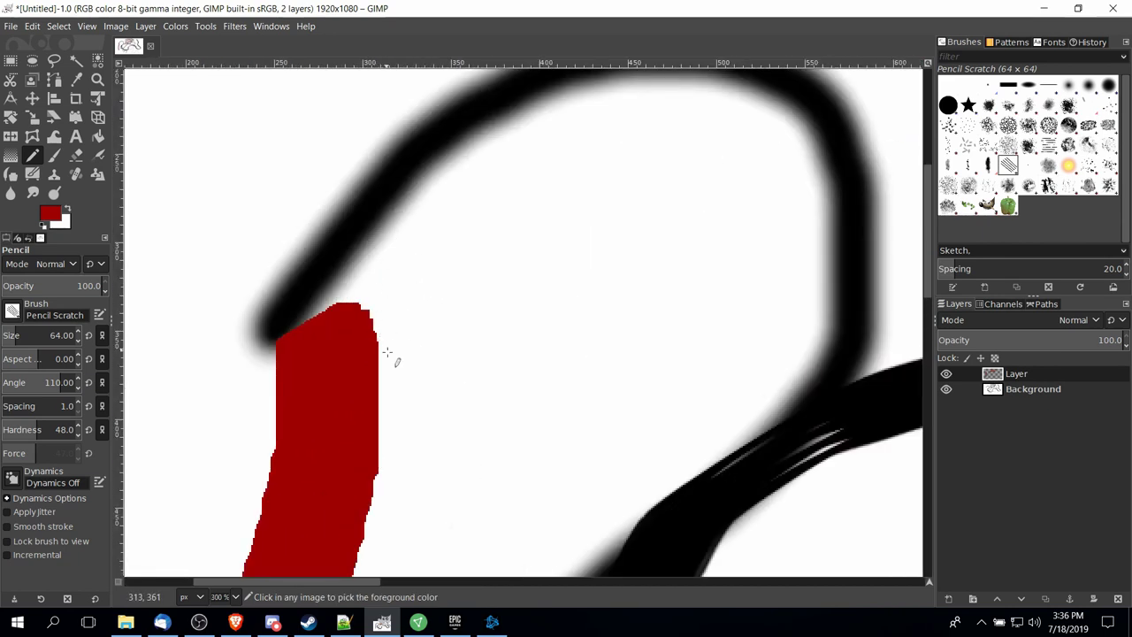
scroll(377, 279, up, 1)
drag(377, 280, 370, 259)
scroll(361, 356, up, 1)
drag(404, 382, 355, 366)
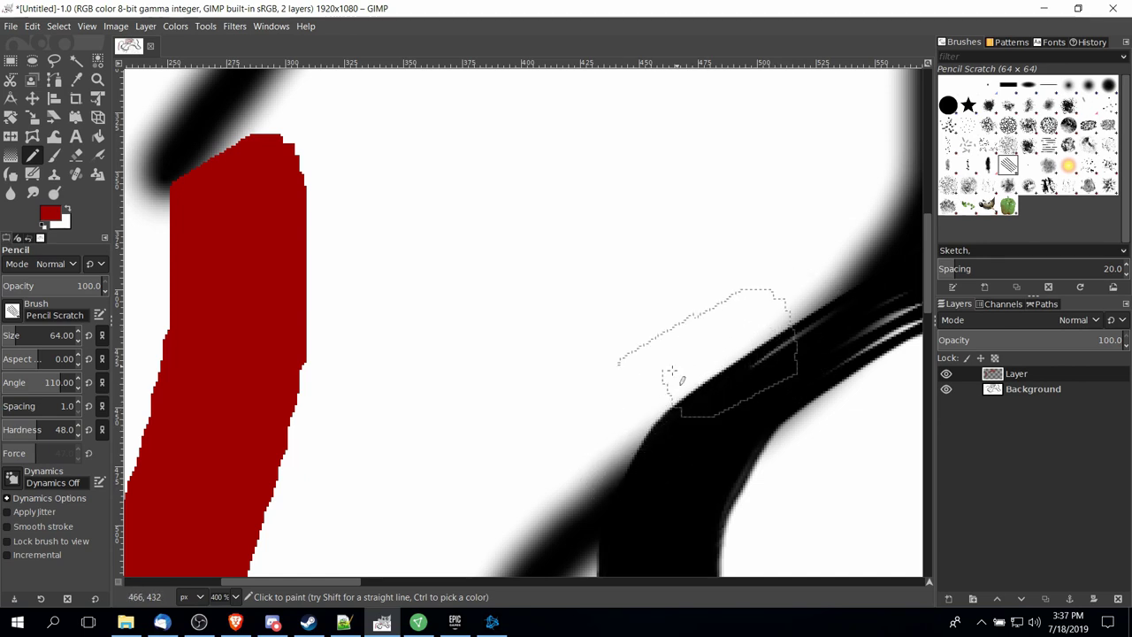
scroll(557, 259, down, 1)
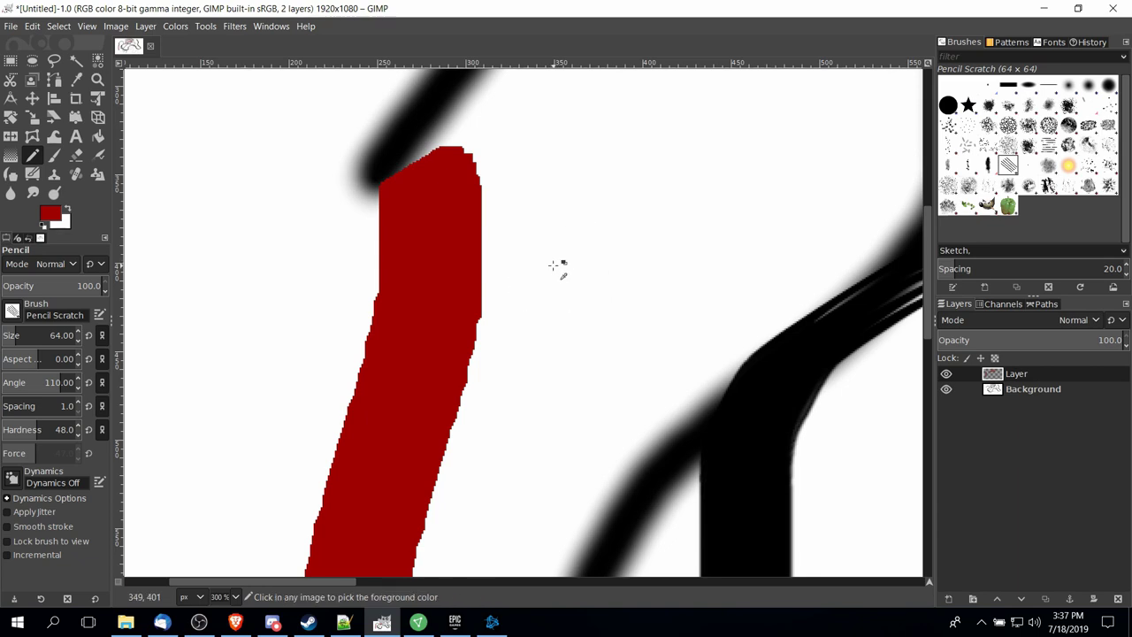
scroll(558, 268, down, 1)
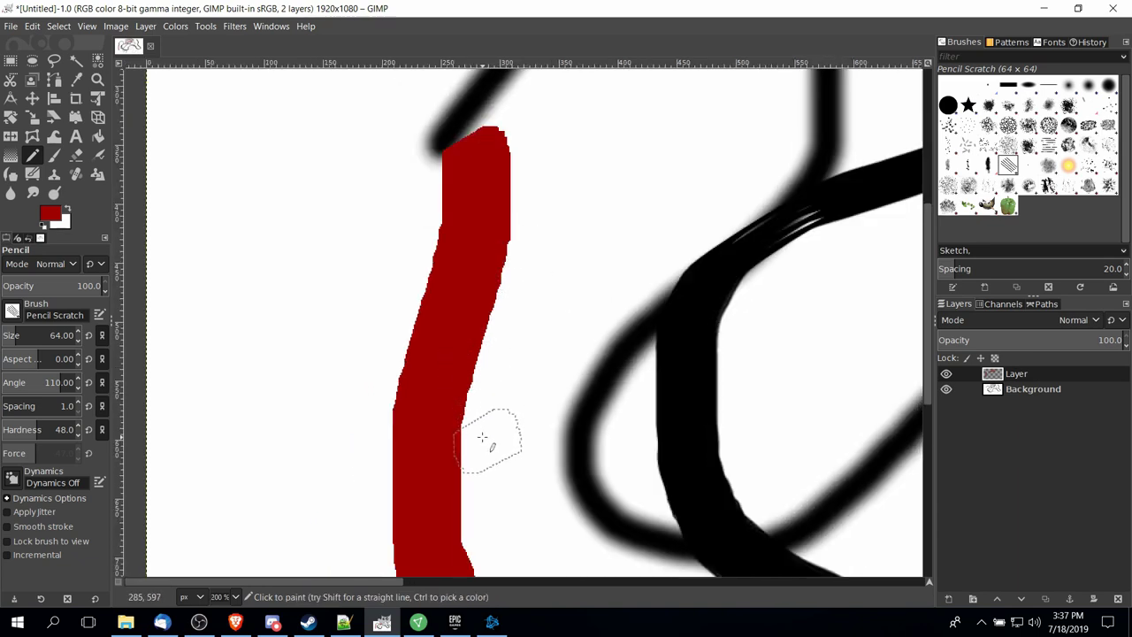
scroll(473, 379, down, 4)
scroll(472, 379, right, 1)
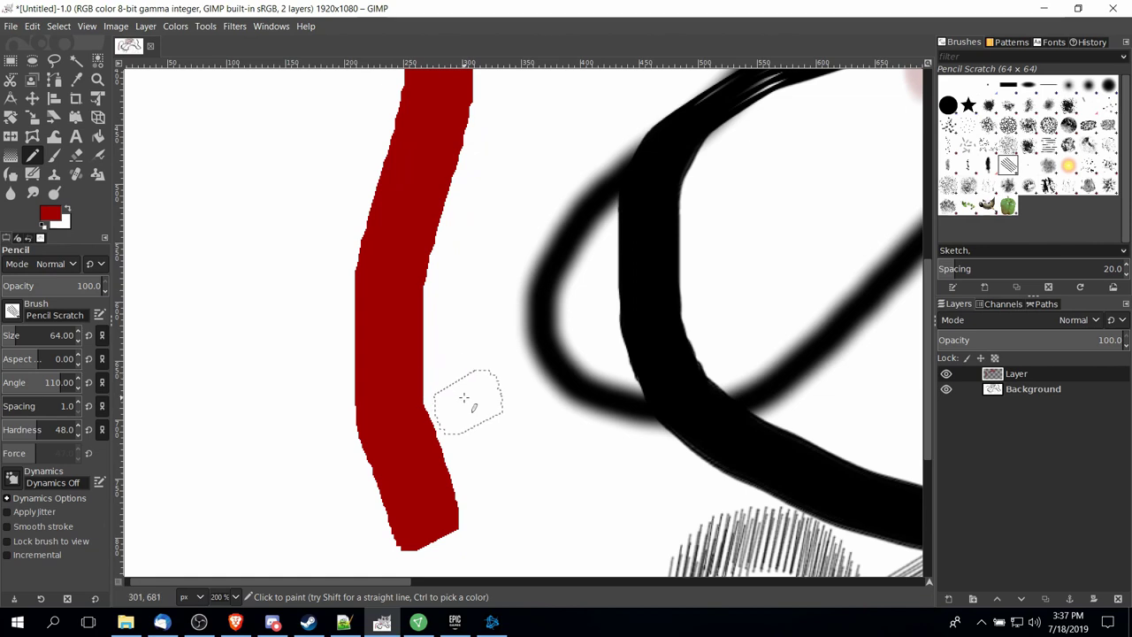
scroll(444, 487, up, 2)
scroll(444, 486, right, 1)
scroll(444, 487, up, 1)
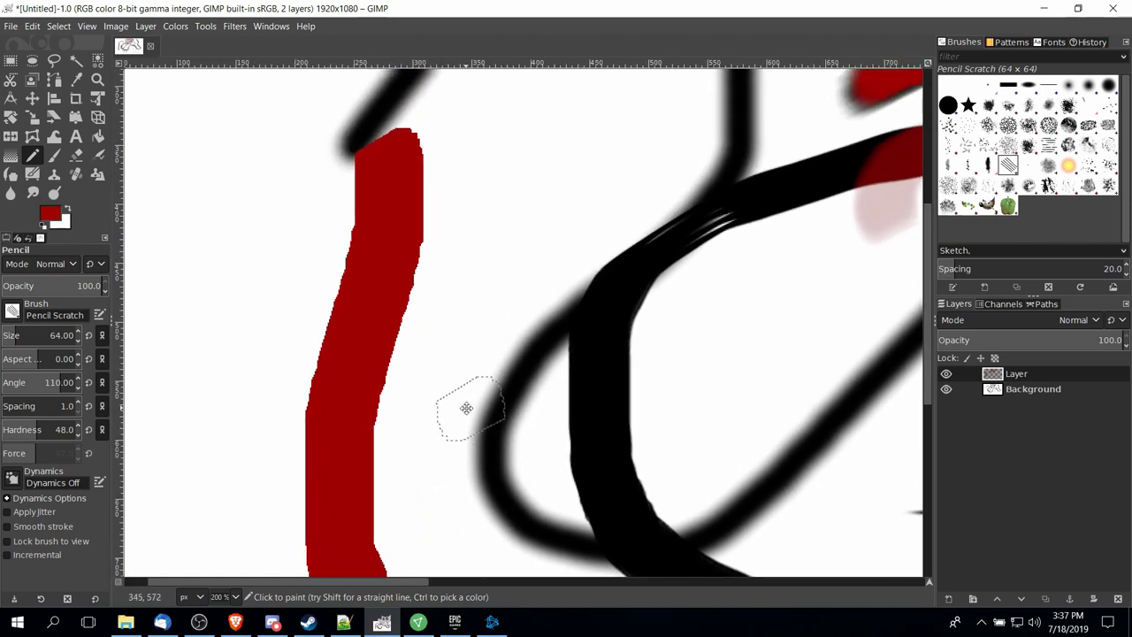
scroll(466, 404, up, 1)
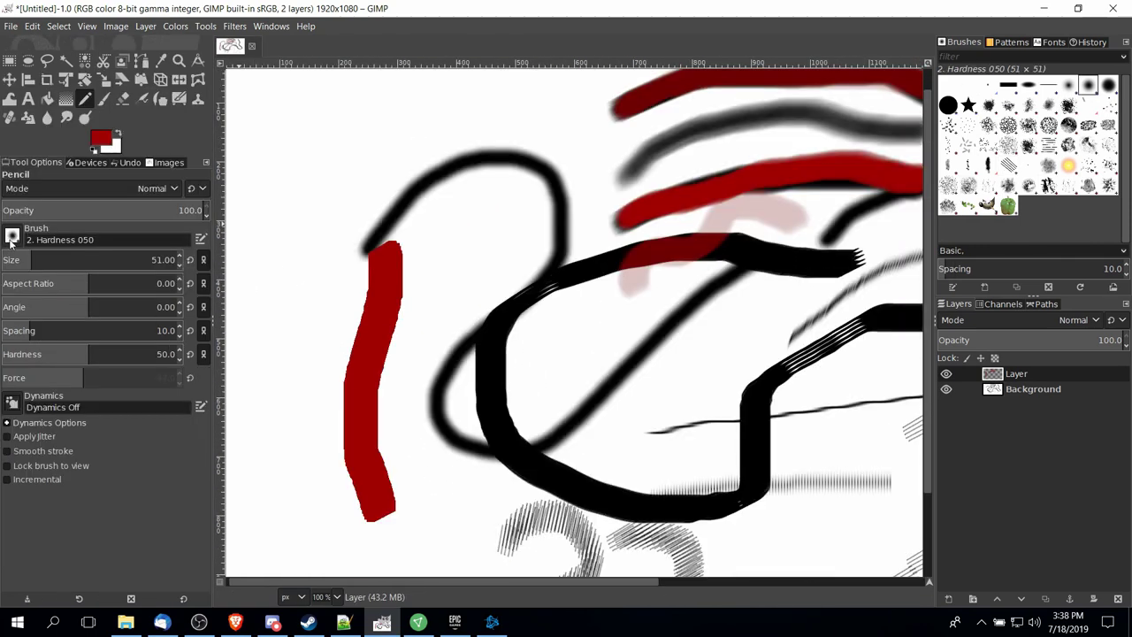
- Paint a short red arc inside the thin black loop with the Paintbrush, using the 2. Hardness 050 brush
click(11, 239)
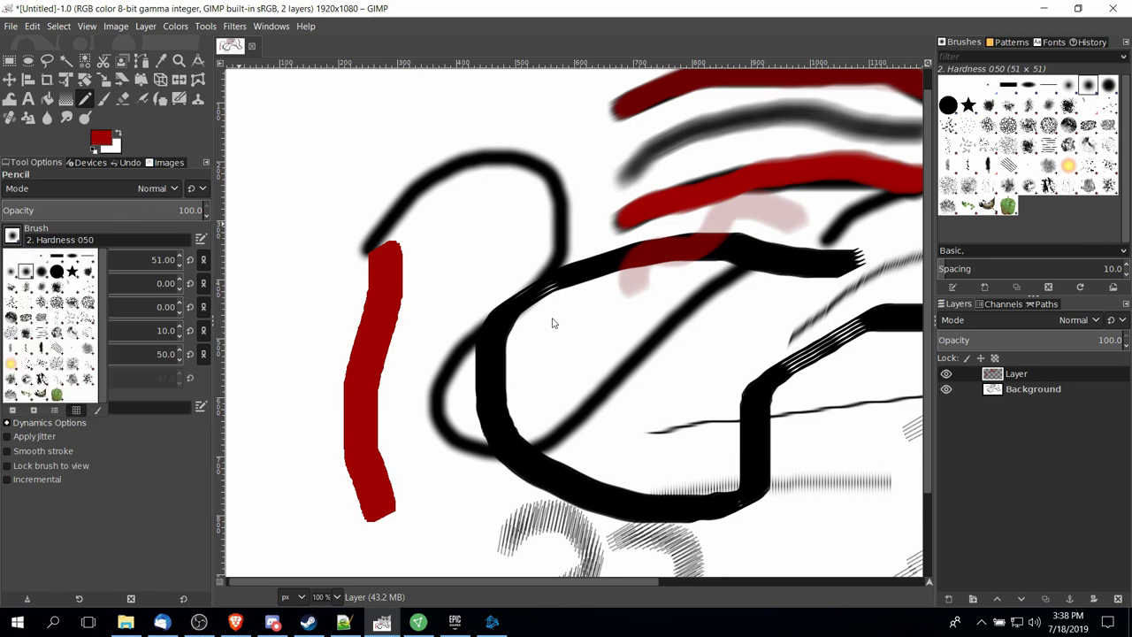
click(101, 101)
click(104, 103)
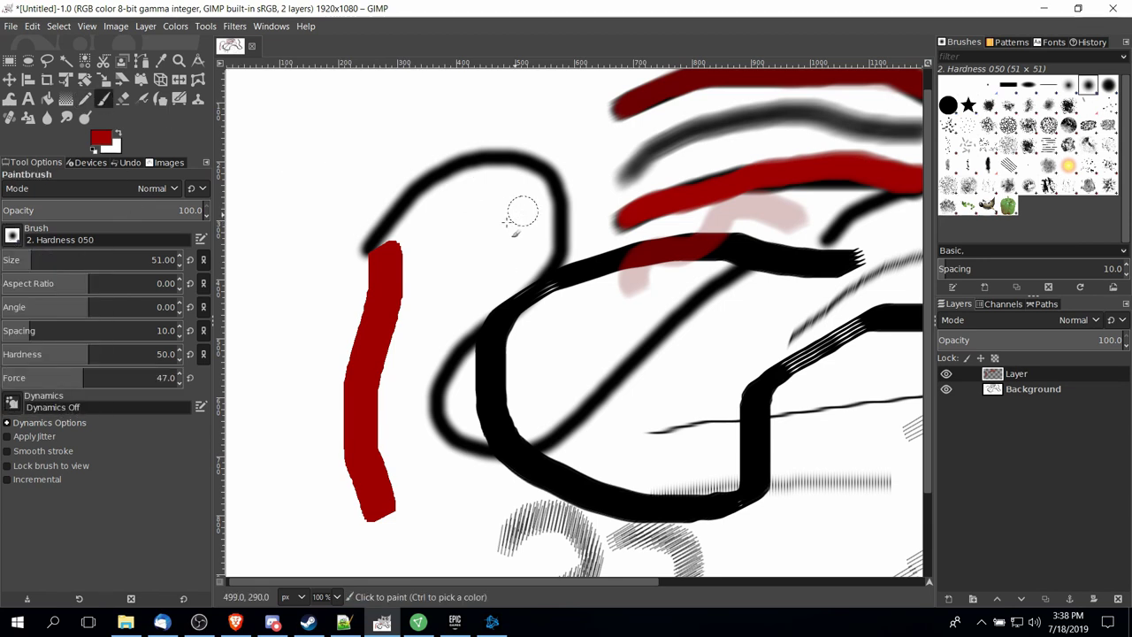
mouse_move(444, 211)
mouse_down()
mouse_move(459, 206)
mouse_move(531, 248)
mouse_up()
scroll(424, 212, up, 1)
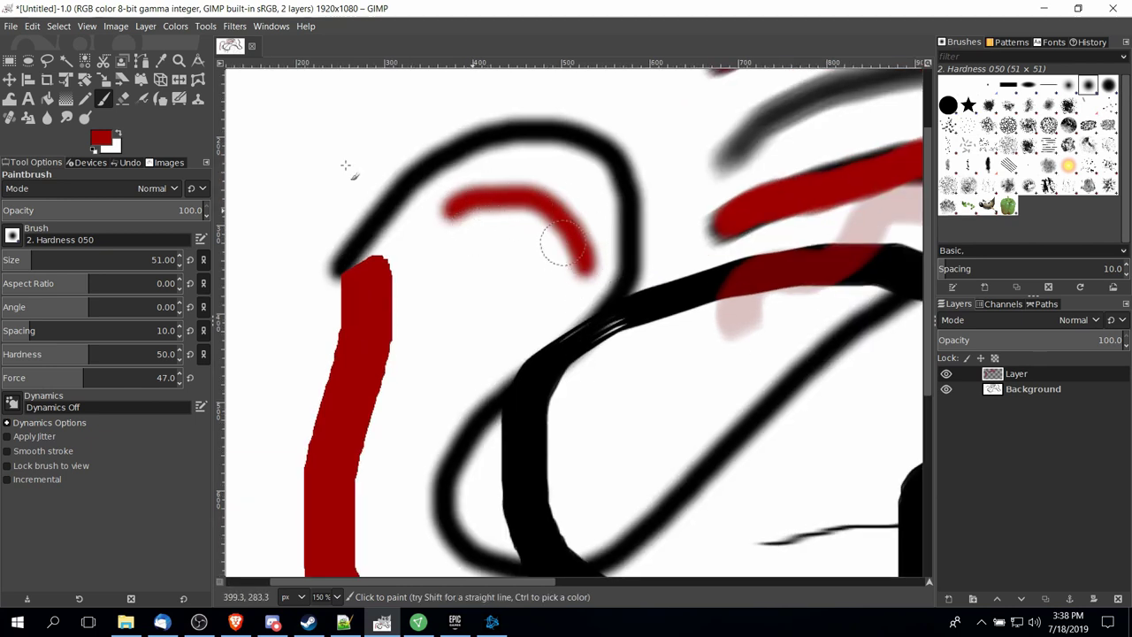
- Draw a hooked red stroke just below the soft arc with the Pencil tool, using the same Hardness 050 brush
click(85, 98)
scroll(430, 228, down, 2)
mouse_move(436, 222)
mouse_down()
mouse_move(449, 232)
mouse_move(412, 403)
mouse_up()
scroll(516, 248, up, 2)
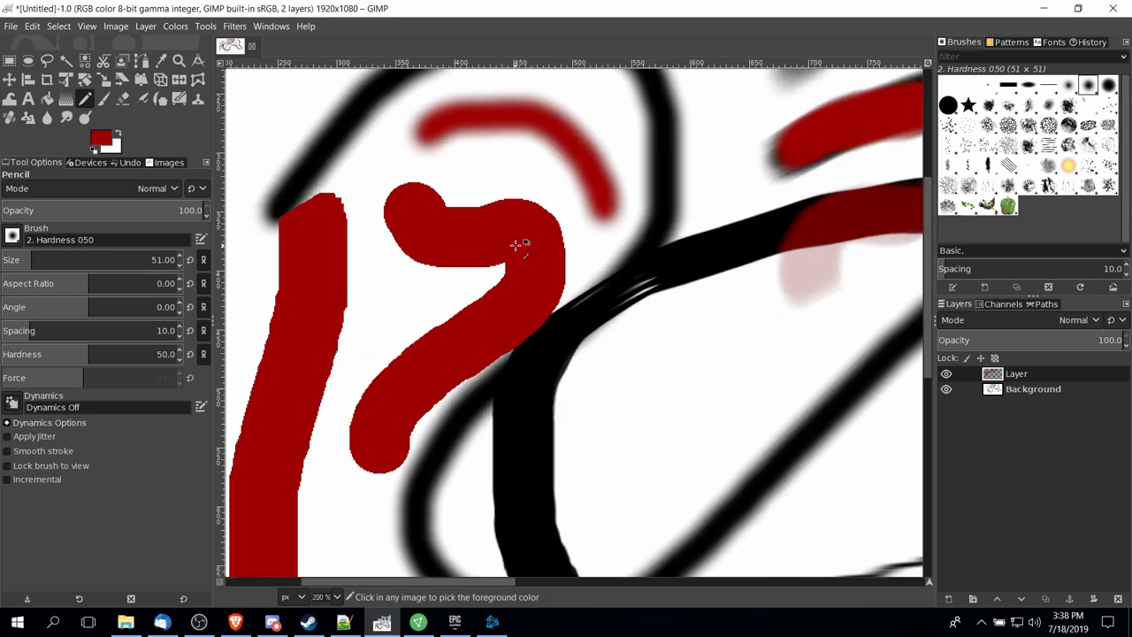
drag(502, 261, 566, 230)
scroll(594, 217, down, 1)
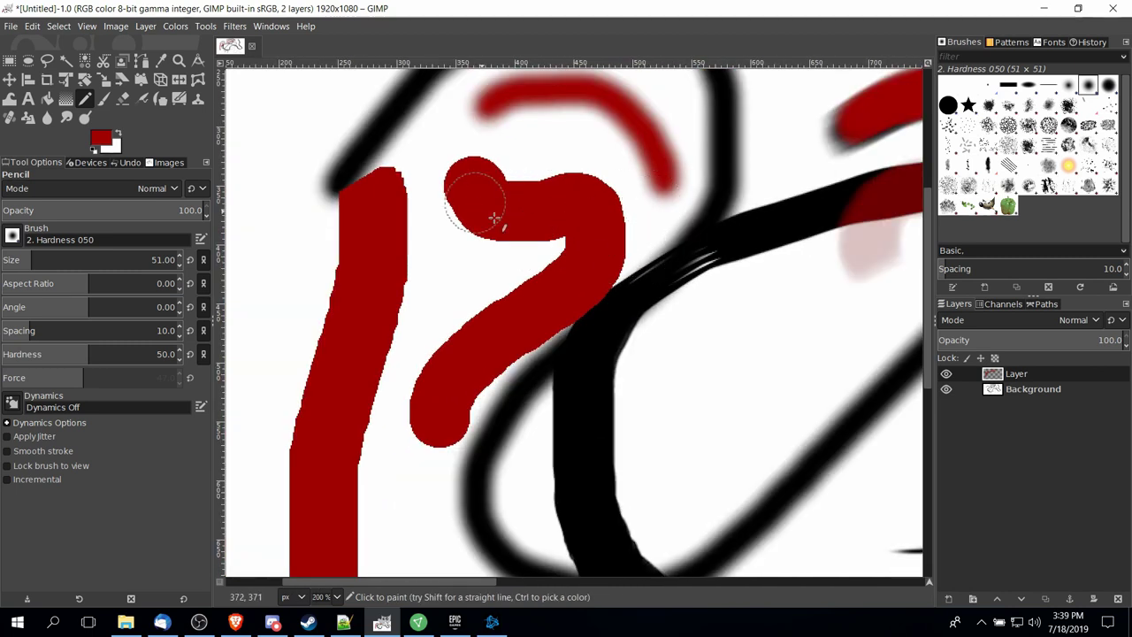
drag(556, 287, 536, 288)
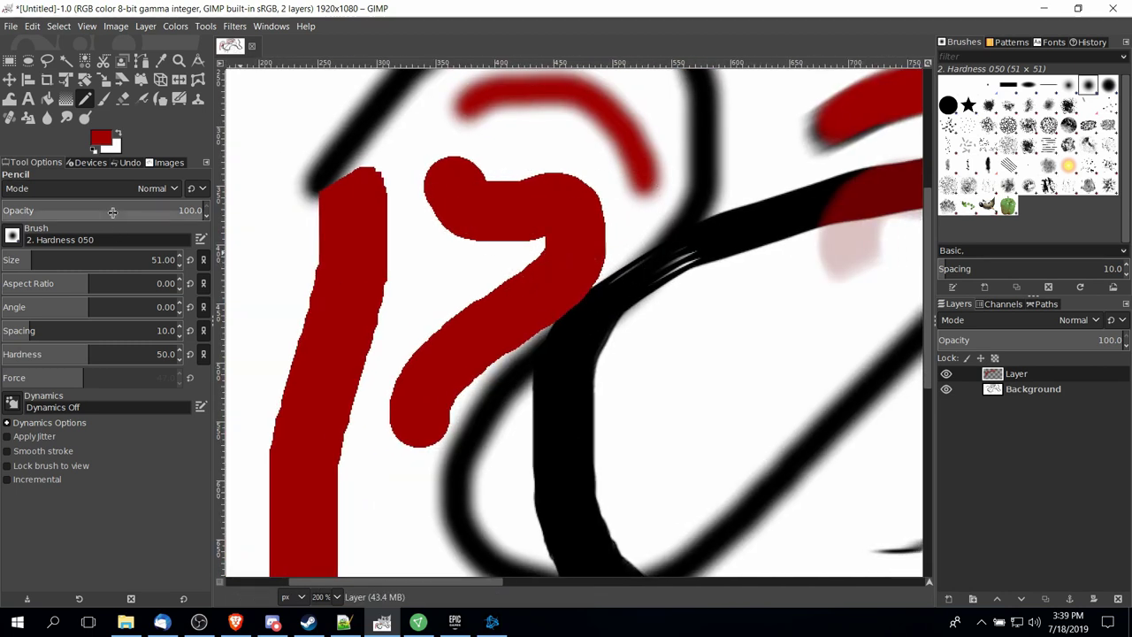
- Reduce the pencil opacity to 48.8 and draw a translucent red stroke along the left bend of the thick black curve
drag(113, 211, 100, 210)
scroll(420, 267, down, 1)
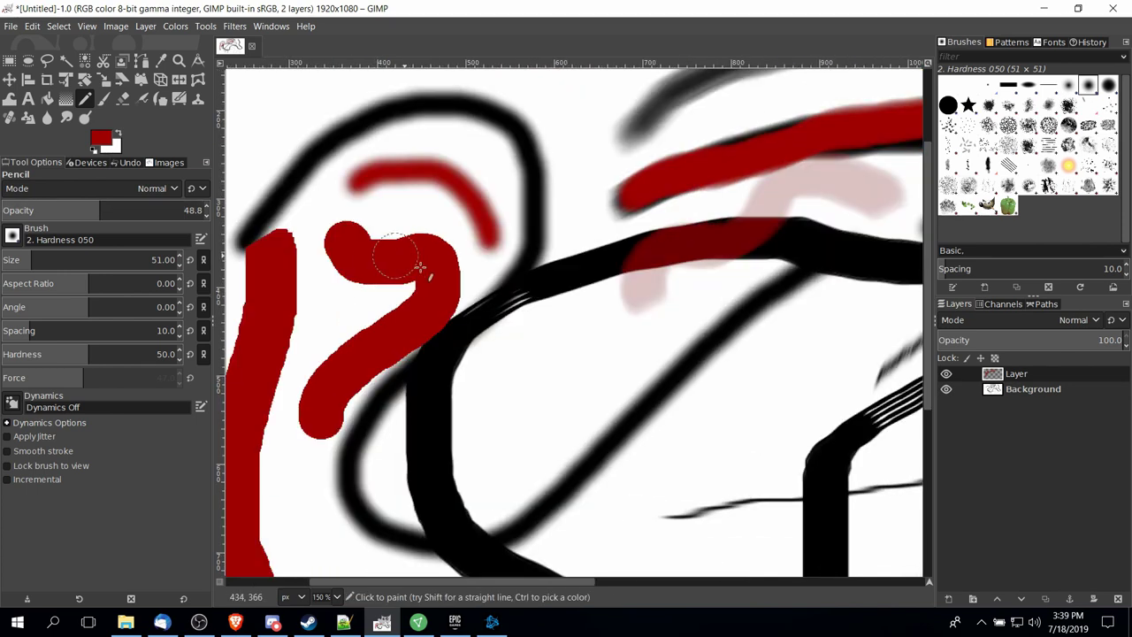
mouse_move(580, 262)
mouse_down()
mouse_move(512, 304)
mouse_move(446, 384)
mouse_move(455, 448)
mouse_move(502, 575)
mouse_up()
- Compare the edges of the translucent pencil stroke with those of the translucent paintbrush stroke
scroll(544, 436, up, 2)
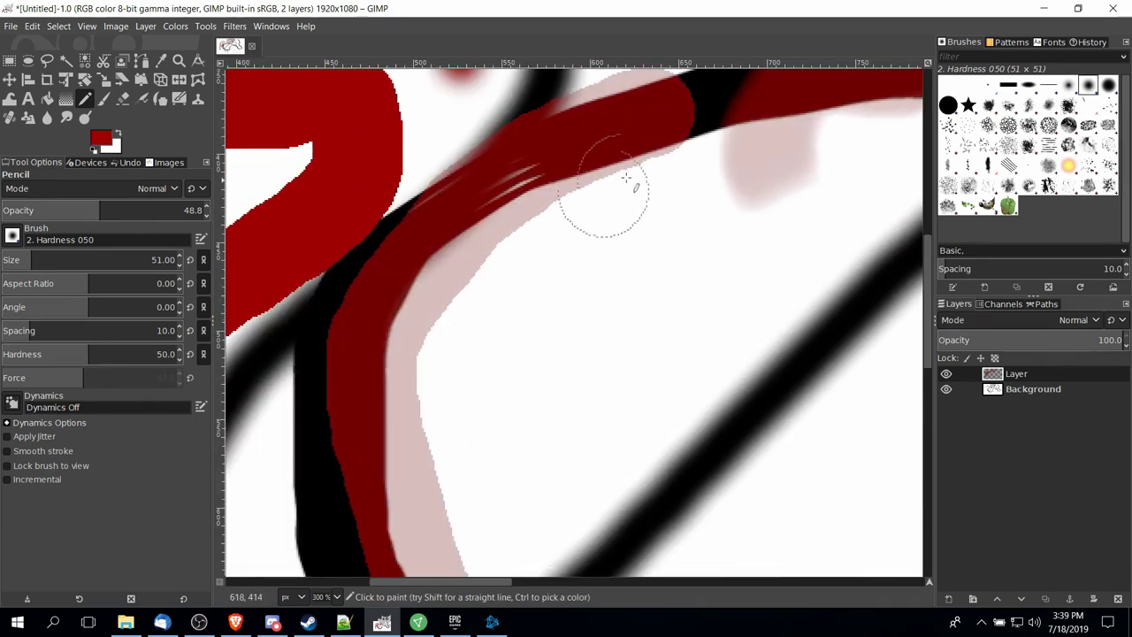
scroll(636, 179, down, 3)
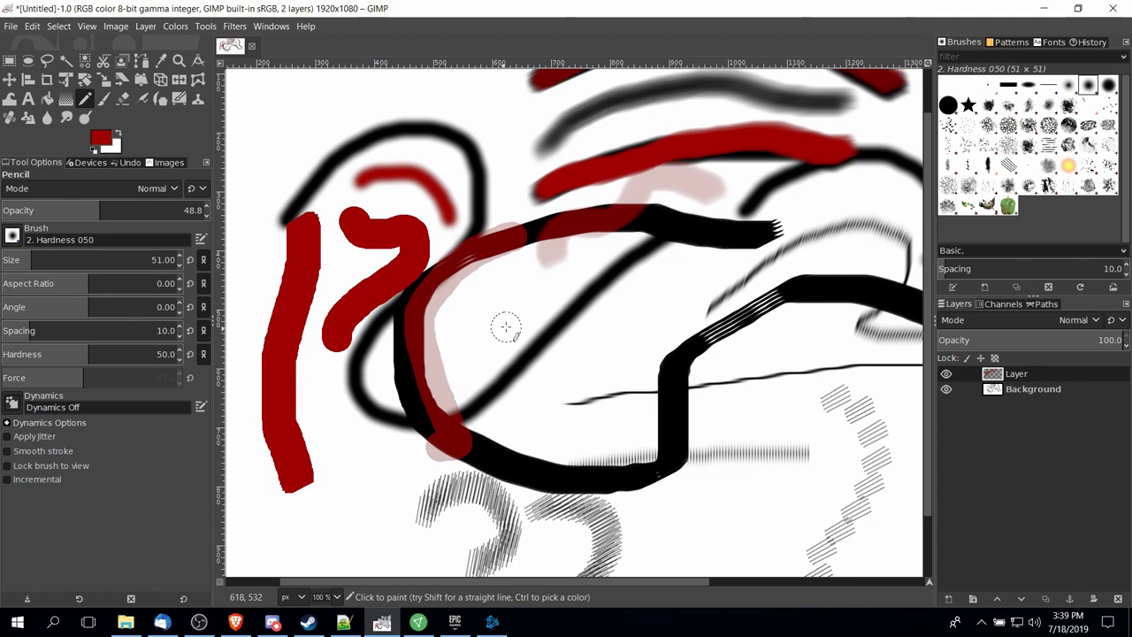
scroll(506, 328, up, 3)
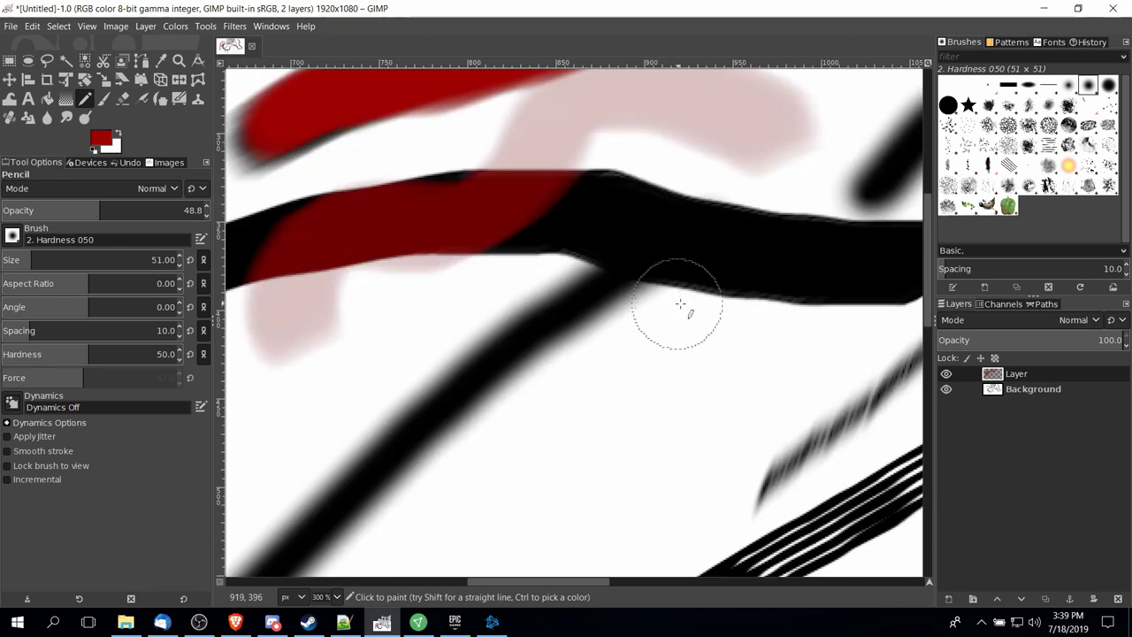
drag(595, 326, 537, 333)
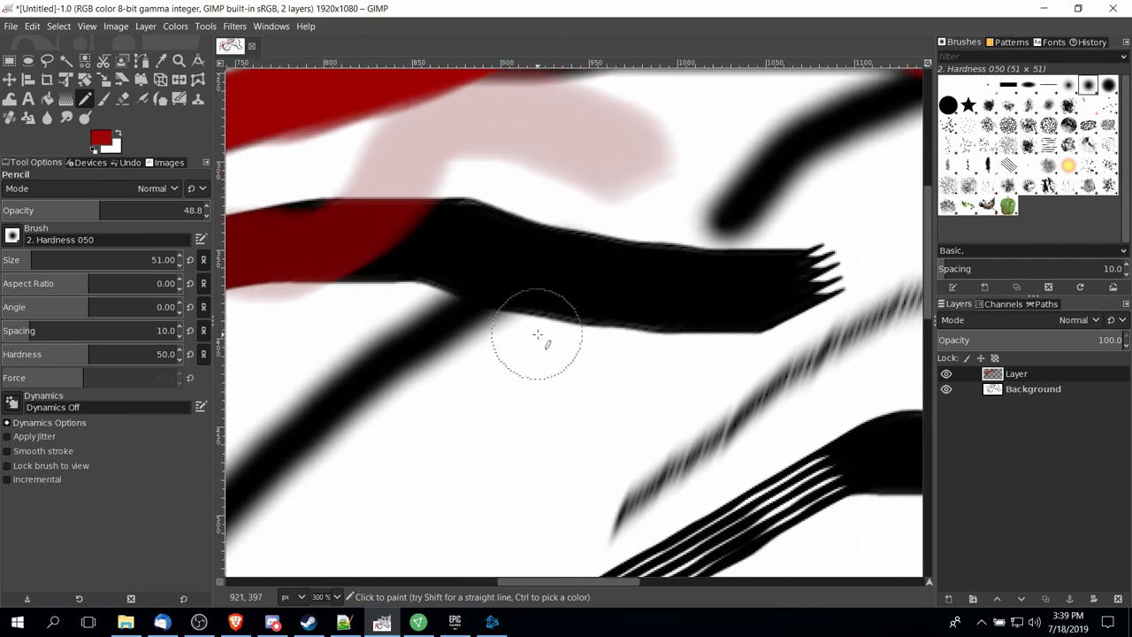
scroll(538, 338, down, 3)
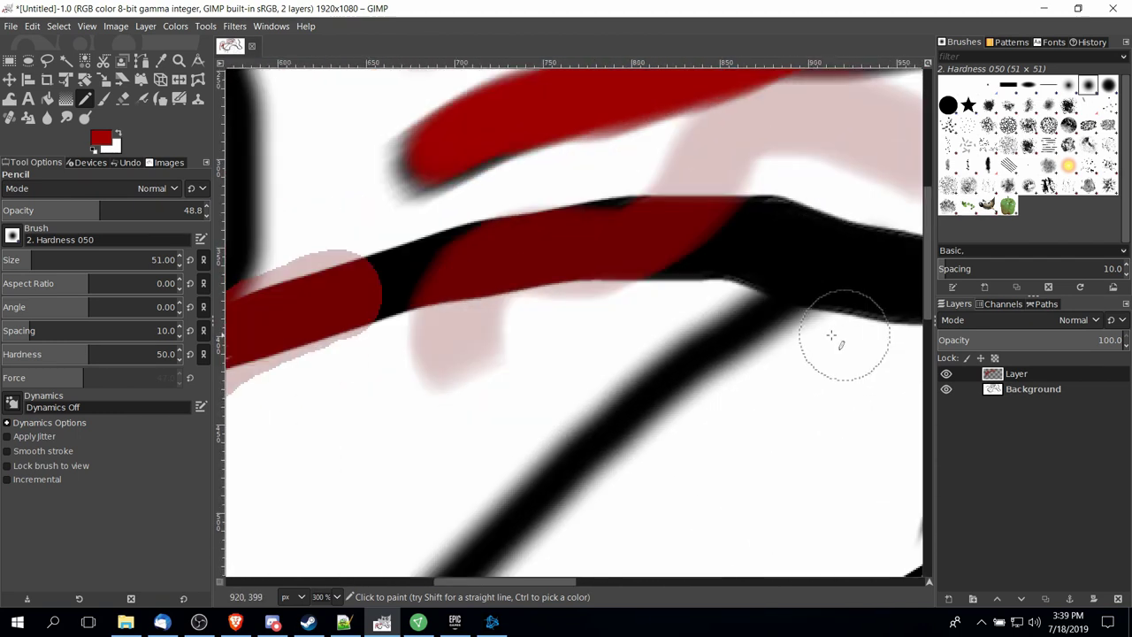